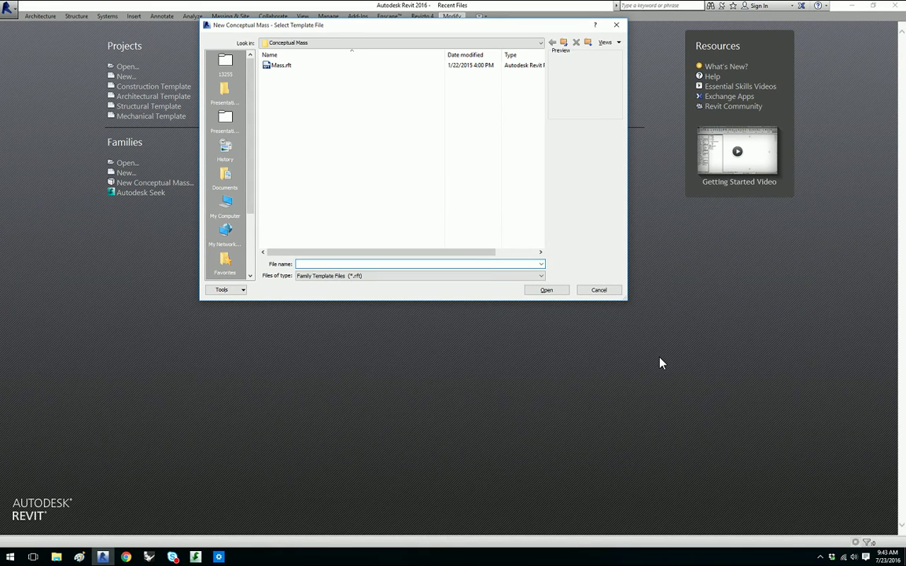
# Pick the Mass.rft template for the new conceptual mass family.
pyautogui.click(283, 65)
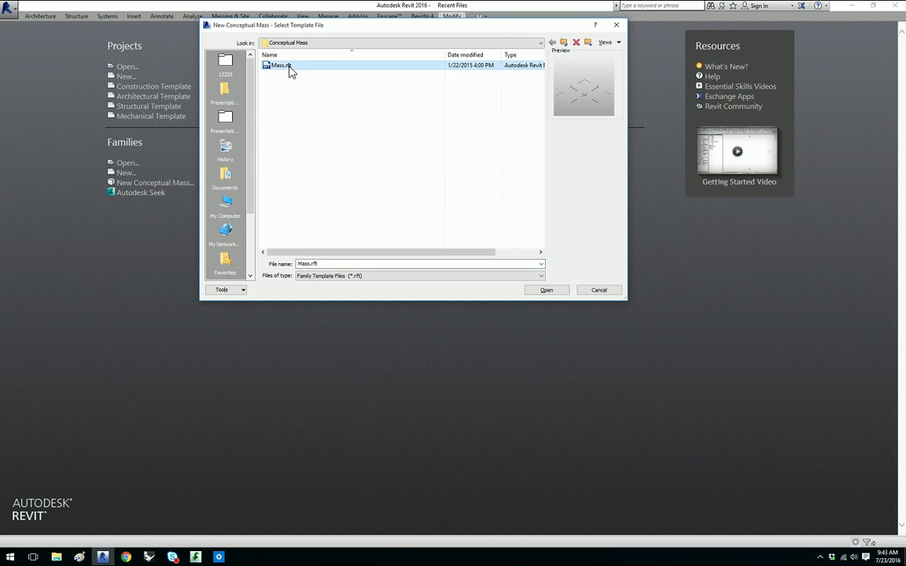
# Create the Family2 mass from Mass.rft and launch Dynamo 1.1 from Add-Ins.
pyautogui.click(560, 290)
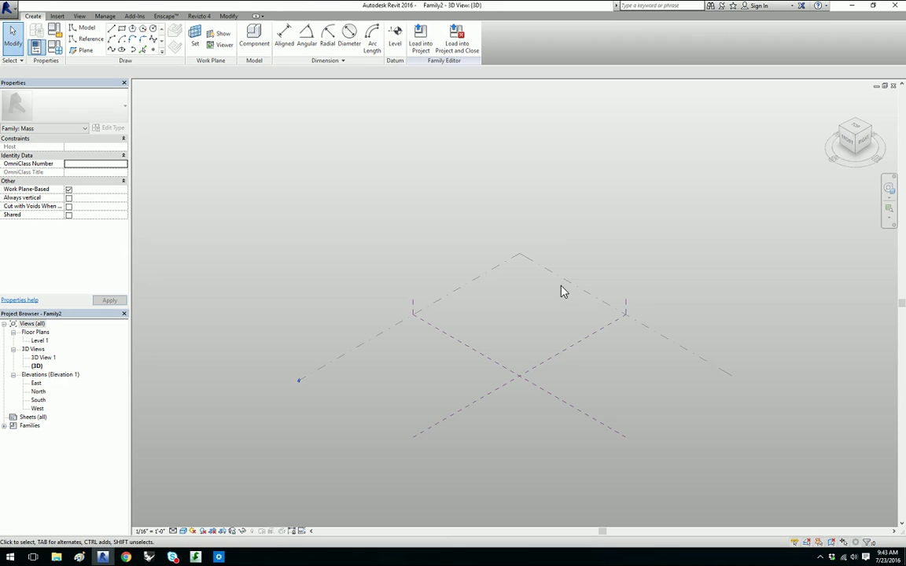
pyautogui.moveTo(661, 278); pyautogui.dragTo(524, 241, button='middle')
pyautogui.click(134, 15)
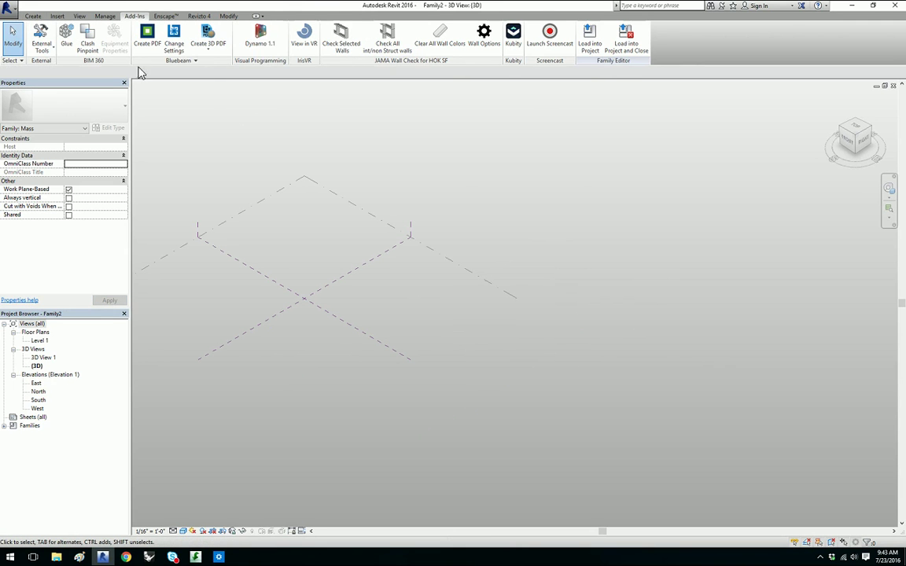
pyautogui.click(258, 35)
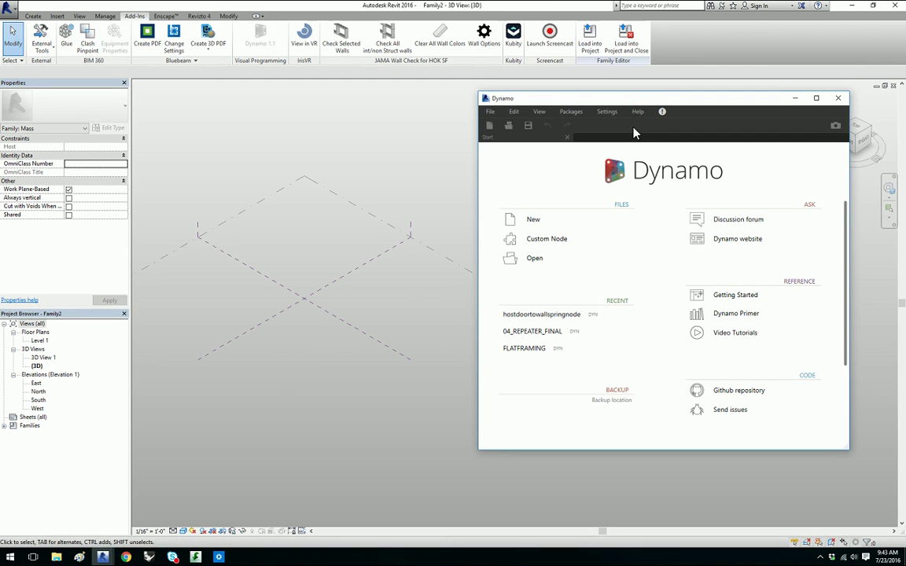
pyautogui.moveTo(629, 104); pyautogui.dragTo(643, 94)
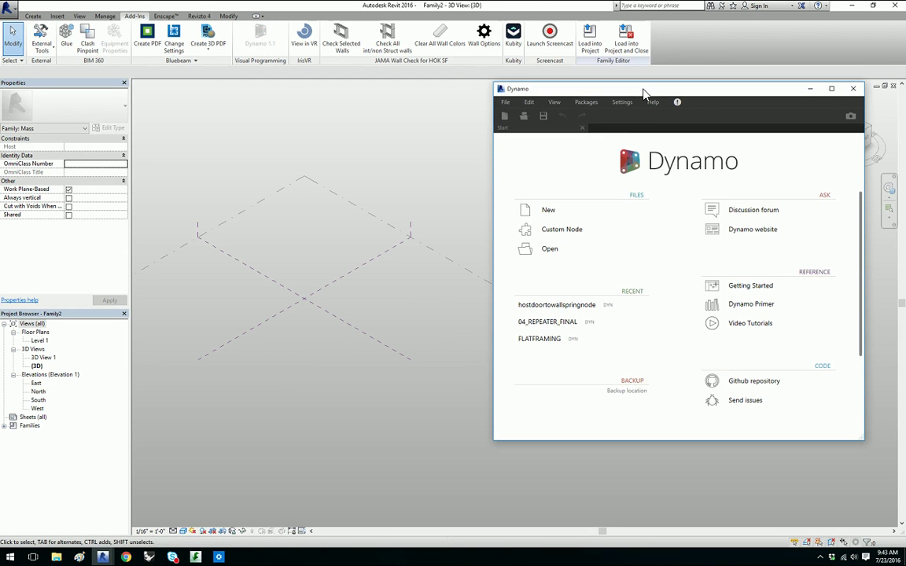
# Start a blank Dynamo graph and place a Point.ByCoordinates node from Geometry > Point.
pyautogui.click(578, 214)
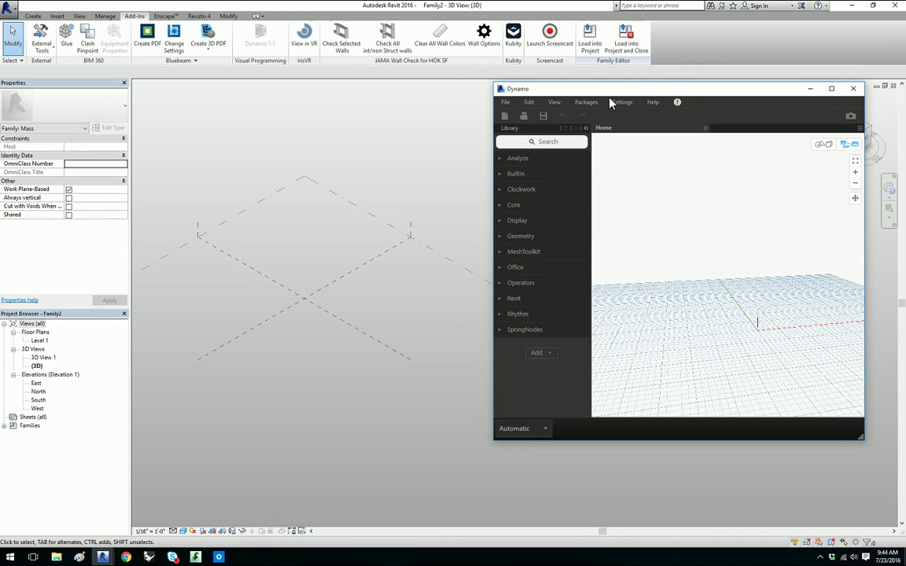
pyautogui.moveTo(608, 94); pyautogui.dragTo(574, 98)
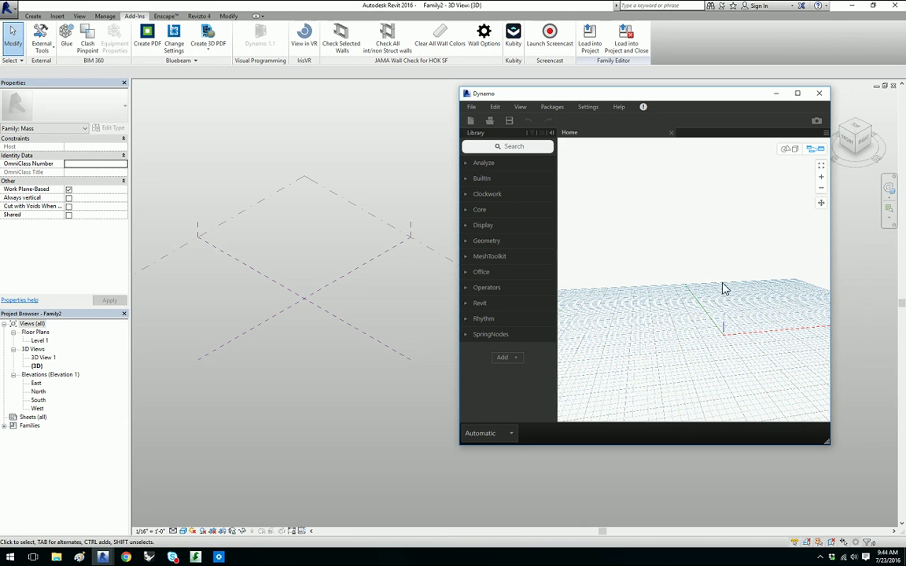
pyautogui.click(497, 249)
pyautogui.scroll(-3, 500, 291)
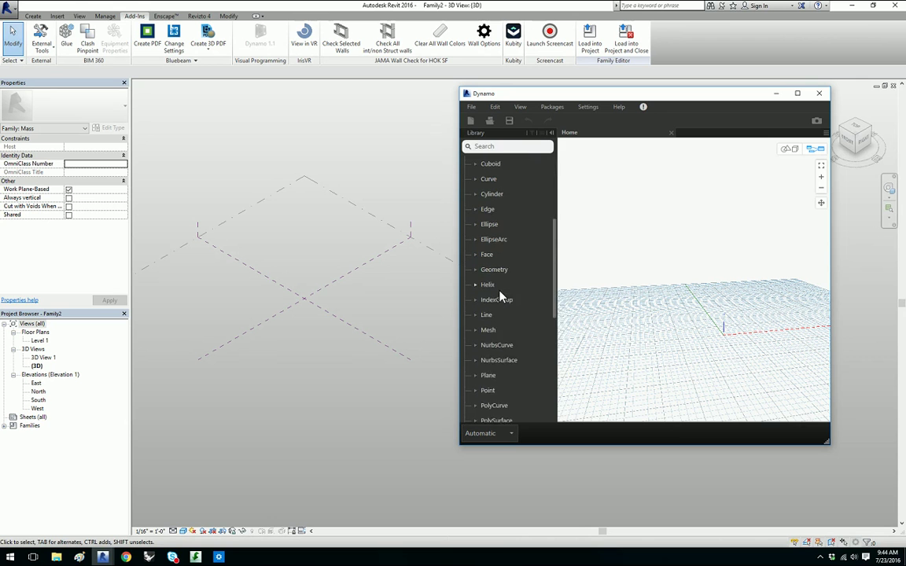
pyautogui.scroll(-3, 501, 293)
pyautogui.click(497, 279)
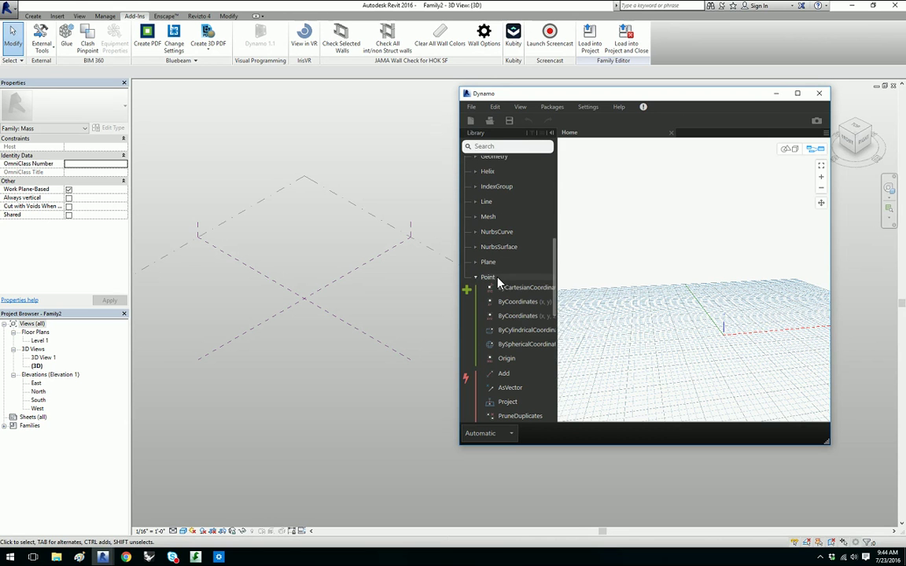
pyautogui.click(521, 316)
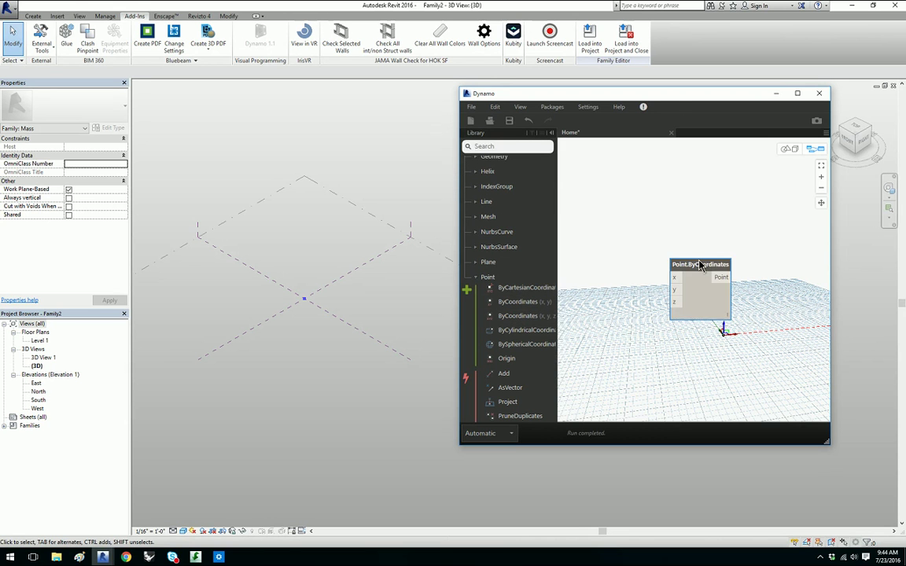
pyautogui.moveTo(700, 264); pyautogui.dragTo(690, 209)
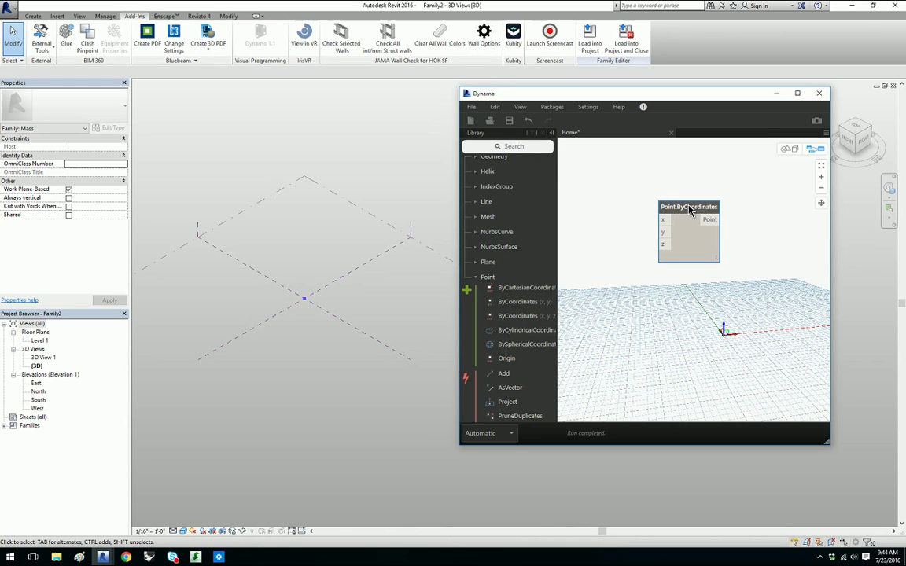
pyautogui.moveTo(667, 236)
pyautogui.moveTo(665, 206); pyautogui.dragTo(704, 212)
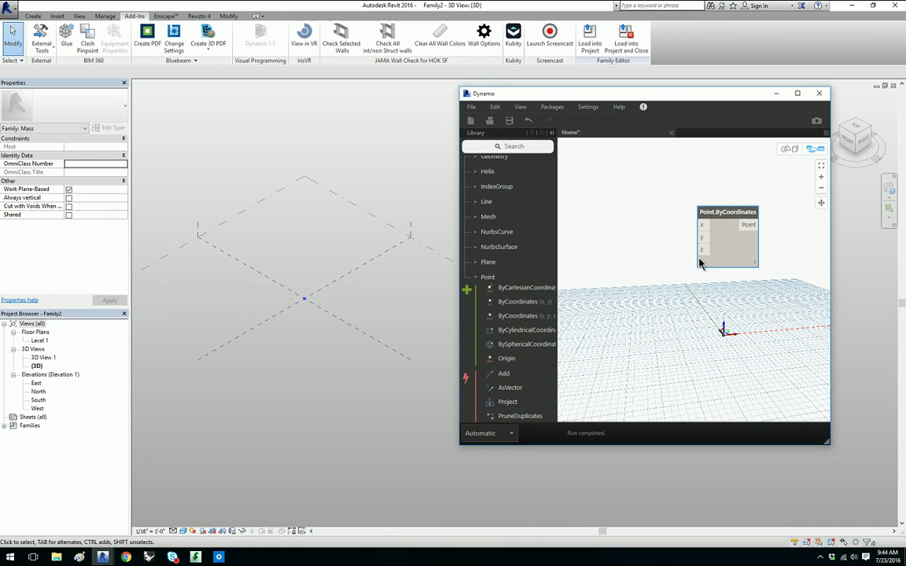
# Add a Number Slider via the 'slider' canvas search, left of Point.ByCoordinates.
pyautogui.rightClick(616, 208)
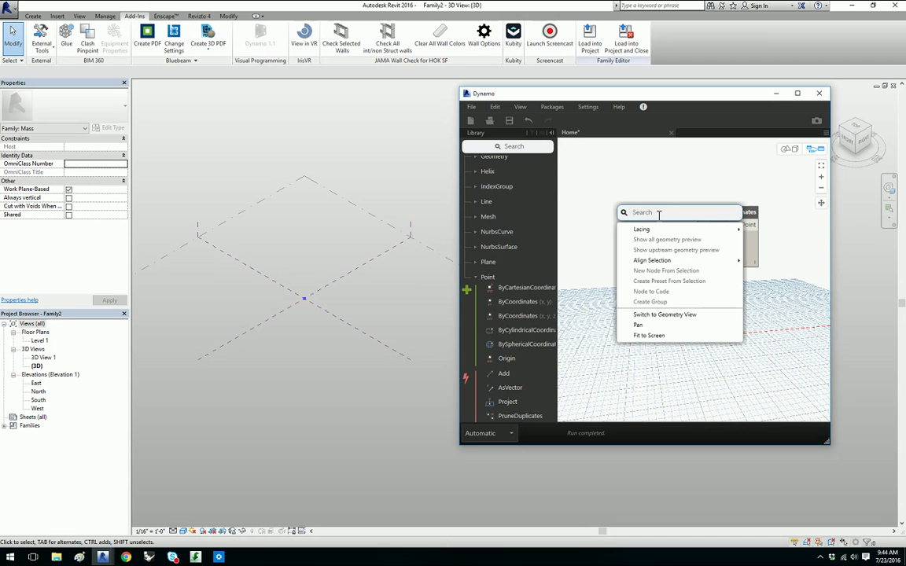
pyautogui.write('s')
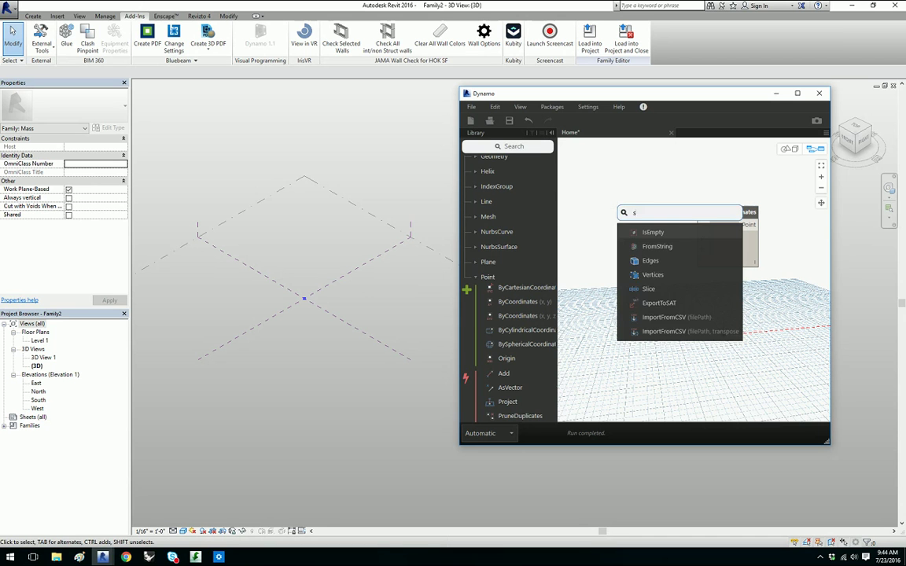
pyautogui.write('lider')
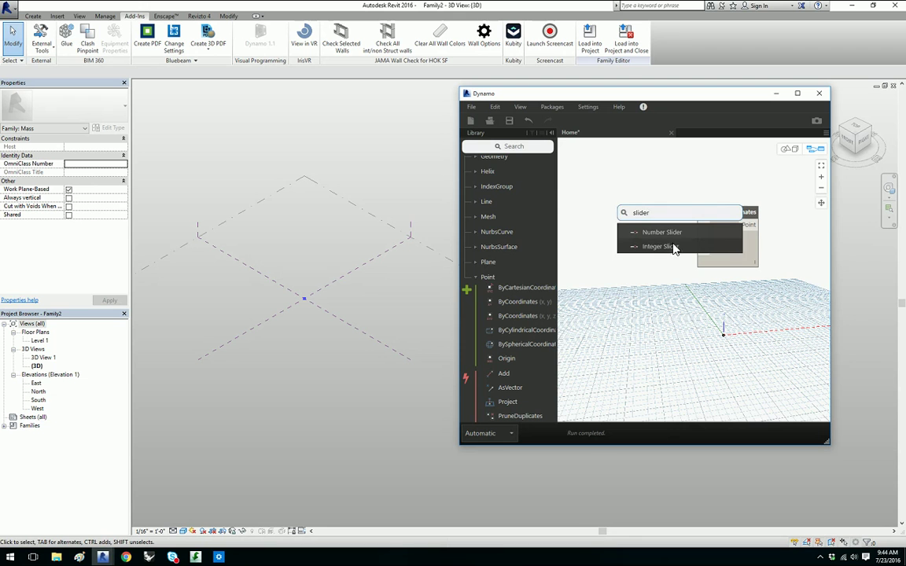
pyautogui.click(665, 232)
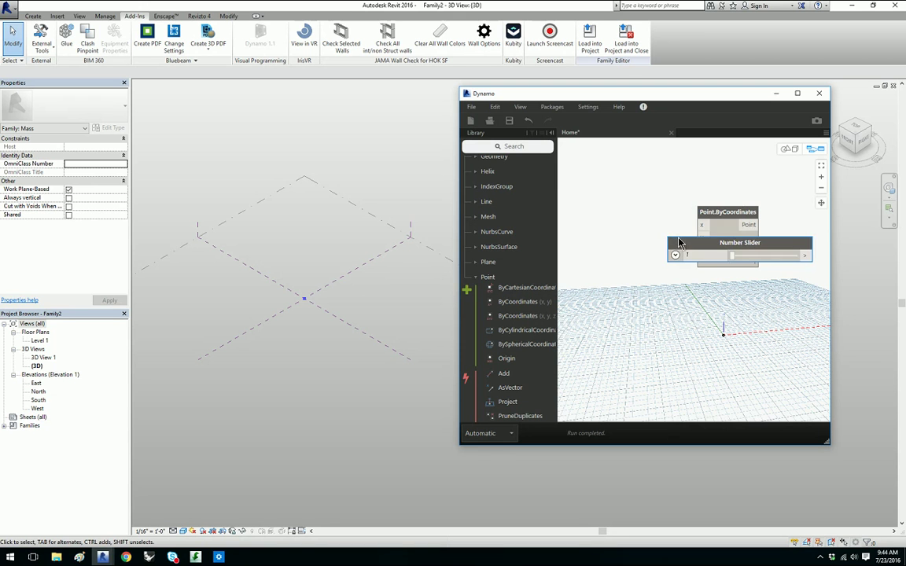
pyautogui.moveTo(759, 239); pyautogui.dragTo(645, 172)
pyautogui.moveTo(730, 221); pyautogui.dragTo(760, 223)
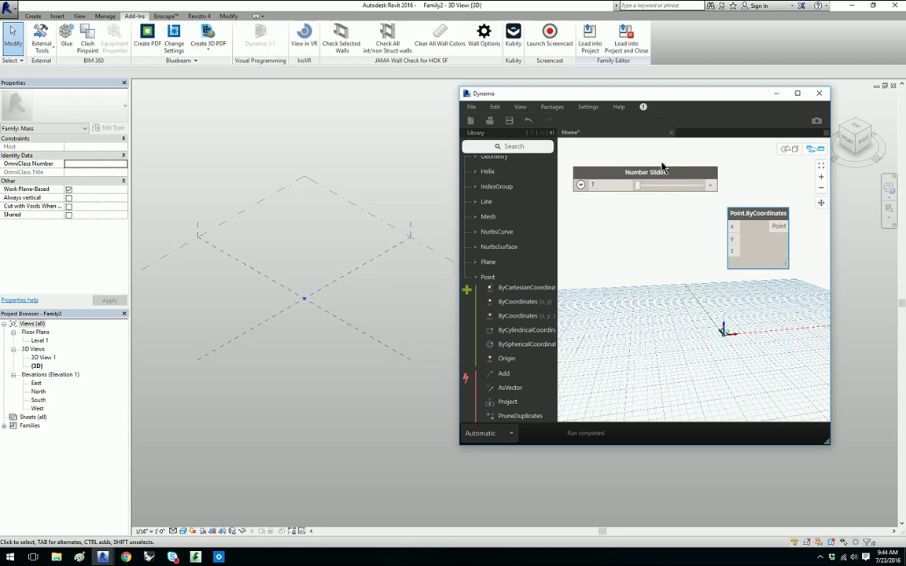
pyautogui.moveTo(635, 176); pyautogui.dragTo(630, 178)
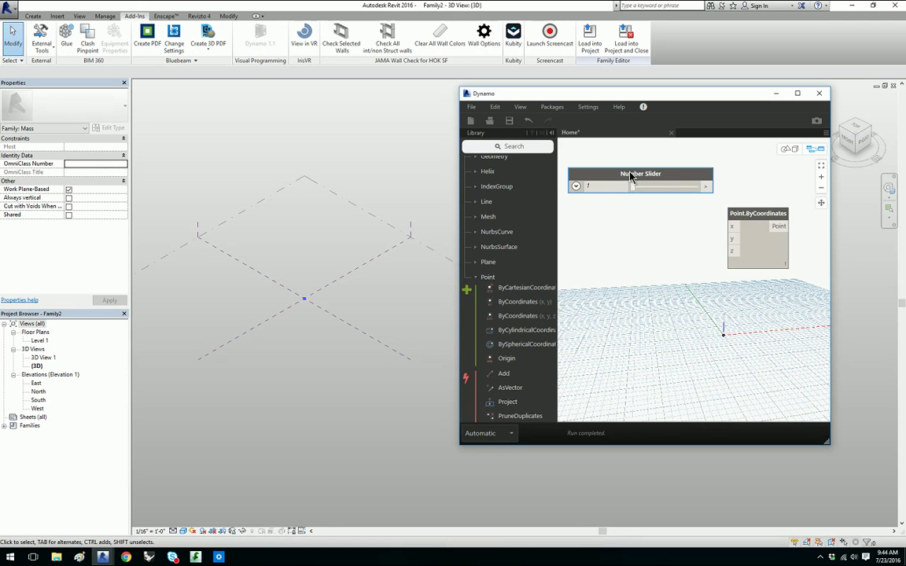
# Copy the slider and paste two duplicates stacked below it.
pyautogui.hotkey('ctrl', 'c')
pyautogui.hotkey('ctrl', 'v')
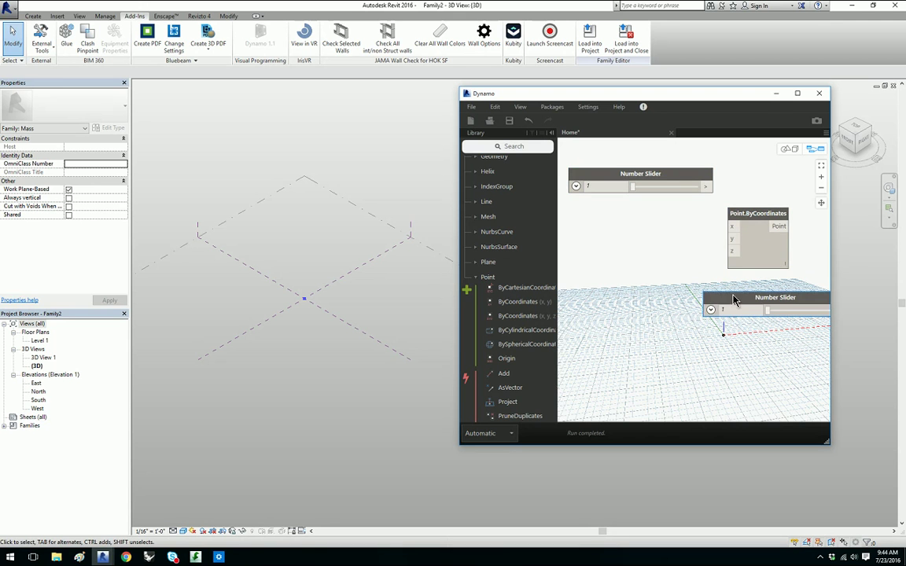
pyautogui.moveTo(730, 299); pyautogui.dragTo(600, 221)
pyautogui.hotkey('ctrl', 'v')
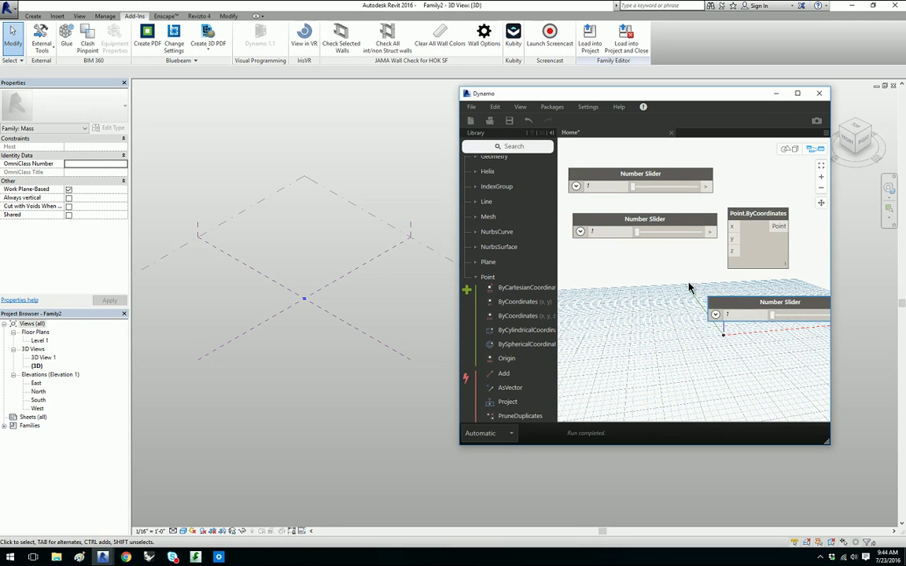
pyautogui.moveTo(739, 302); pyautogui.dragTo(608, 262)
pyautogui.moveTo(741, 220); pyautogui.dragTo(760, 220)
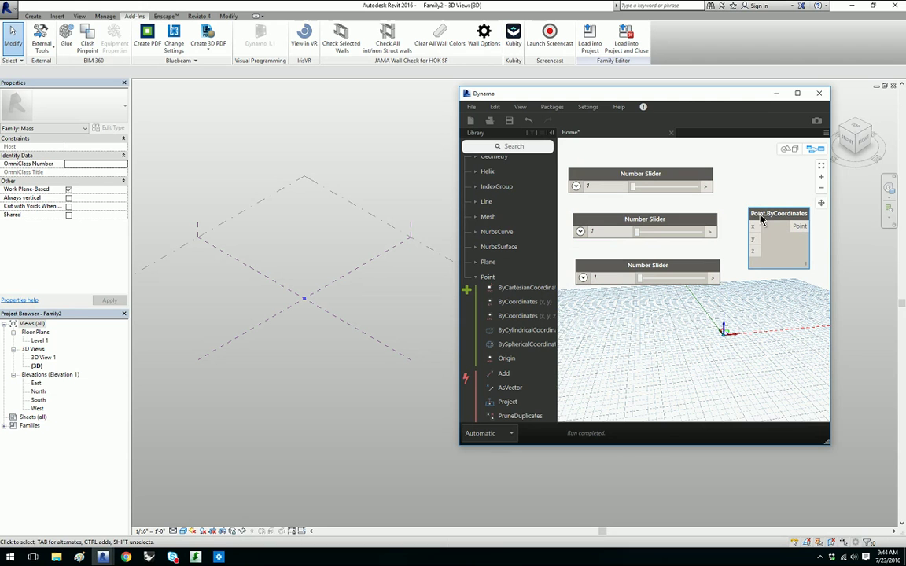
# Set the second Number Slider's step to 1 in its range settings.
pyautogui.click(579, 231)
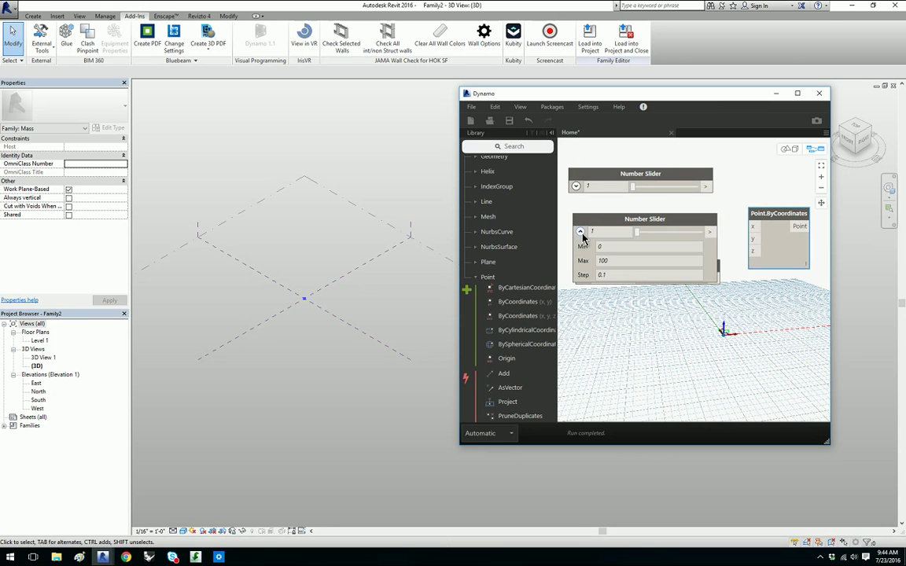
pyautogui.doubleClick(620, 277)
pyautogui.write('1')
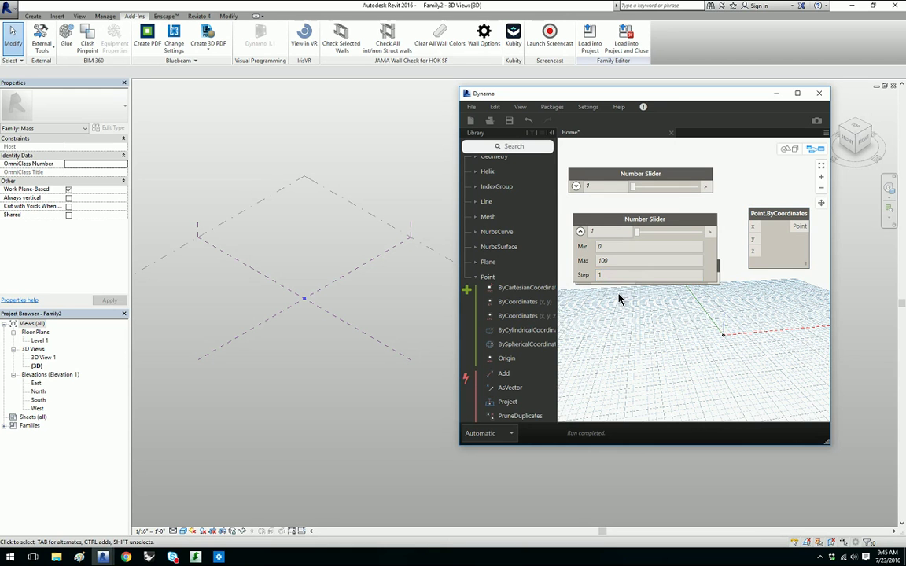
pyautogui.hotkey('ctrl', 'v')
pyautogui.click(580, 231)
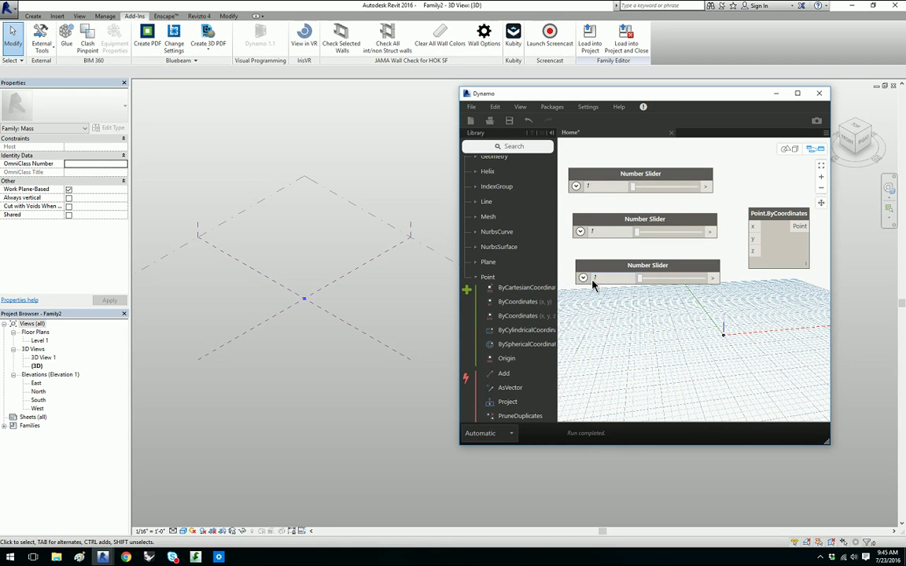
pyautogui.click(583, 277)
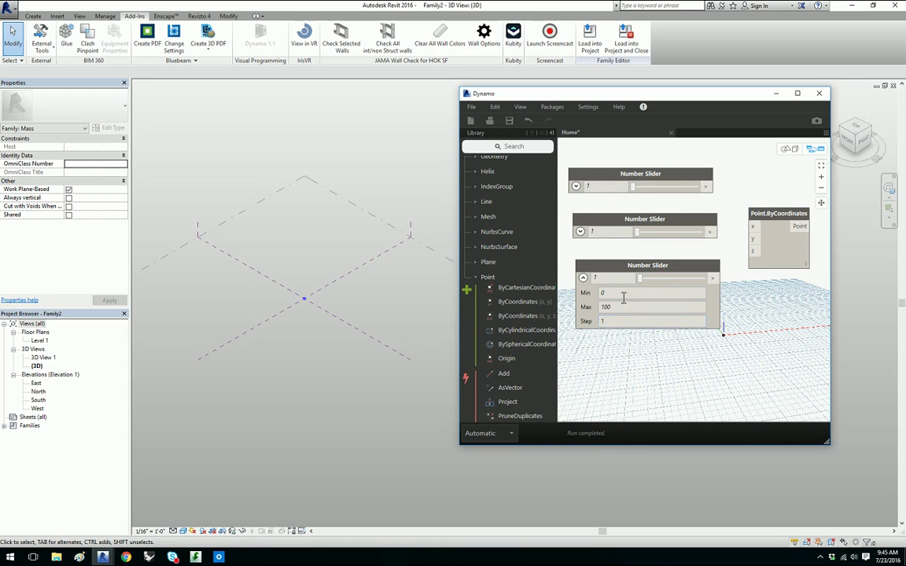
pyautogui.click(583, 277)
pyautogui.click(576, 187)
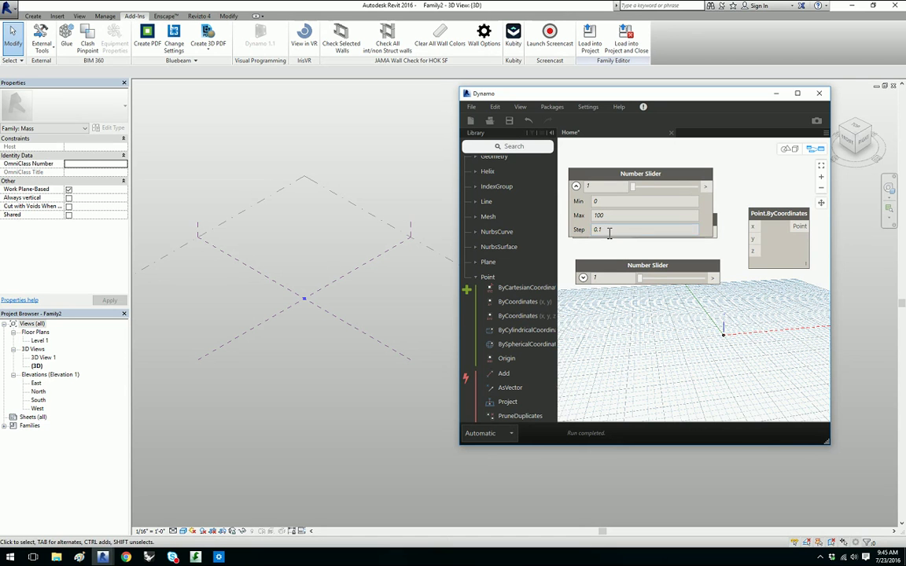
pyautogui.click(576, 186)
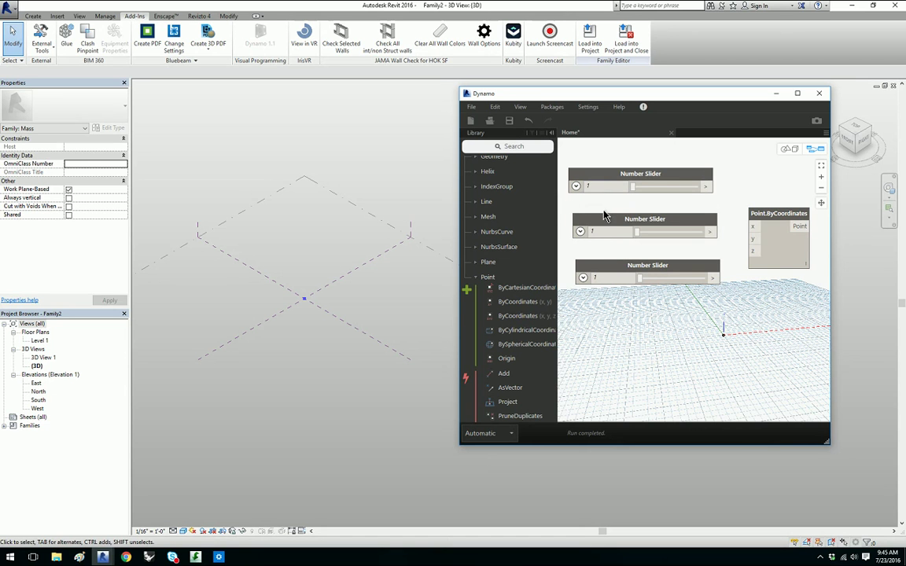
# Set the second slider to 2 and the third slider to 3.
pyautogui.click(601, 224)
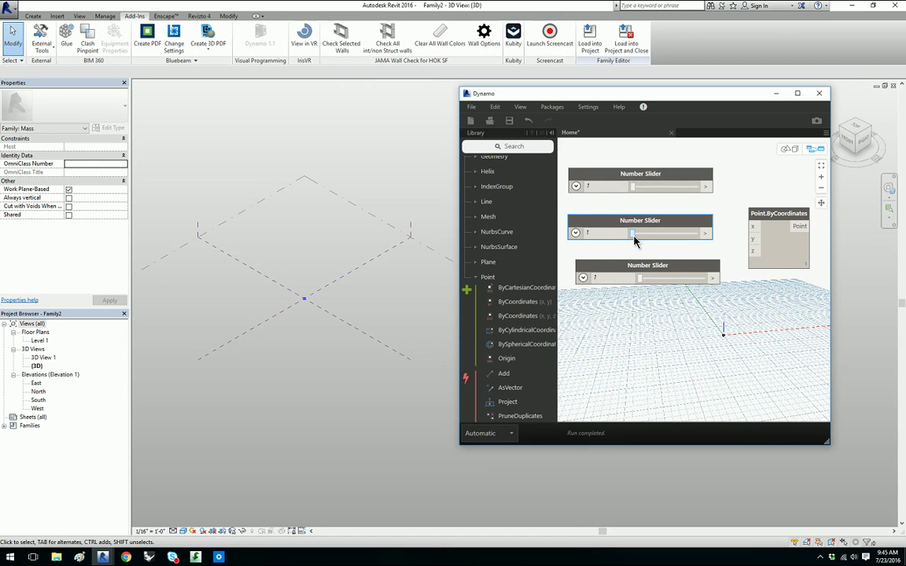
pyautogui.moveTo(634, 236); pyautogui.dragTo(637, 236)
pyautogui.moveTo(645, 279); pyautogui.dragTo(647, 280)
pyautogui.moveTo(778, 214); pyautogui.dragTo(781, 213)
# Wire the three sliders into the x, y and z inputs of Point.ByCoordinates.
pyautogui.click(713, 186)
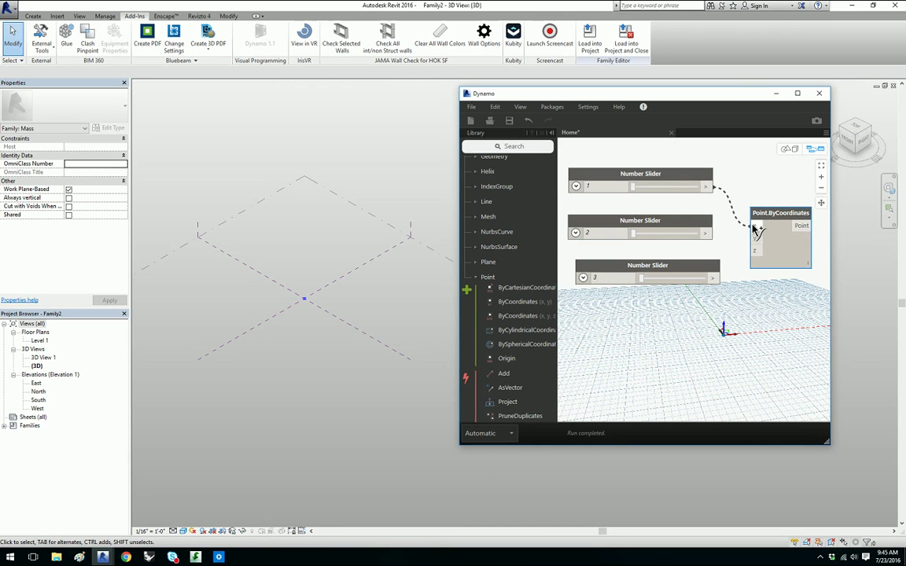
pyautogui.click(754, 226)
pyautogui.click(705, 232)
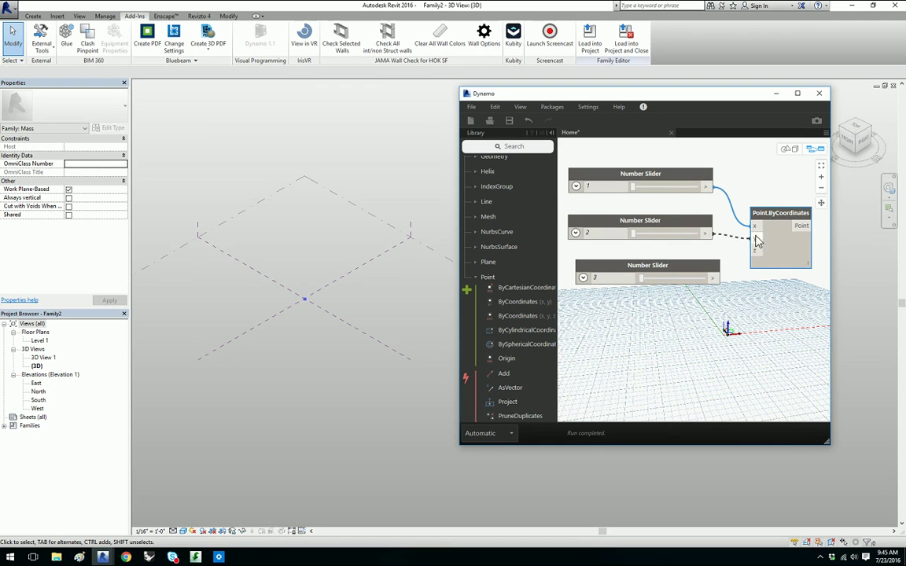
pyautogui.click(755, 238)
pyautogui.click(713, 278)
pyautogui.click(755, 251)
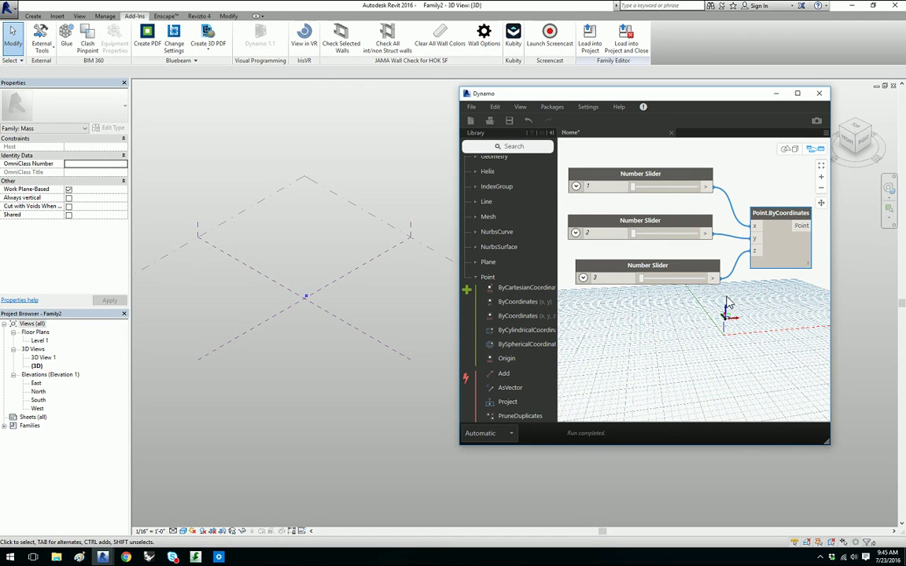
pyautogui.click(714, 340)
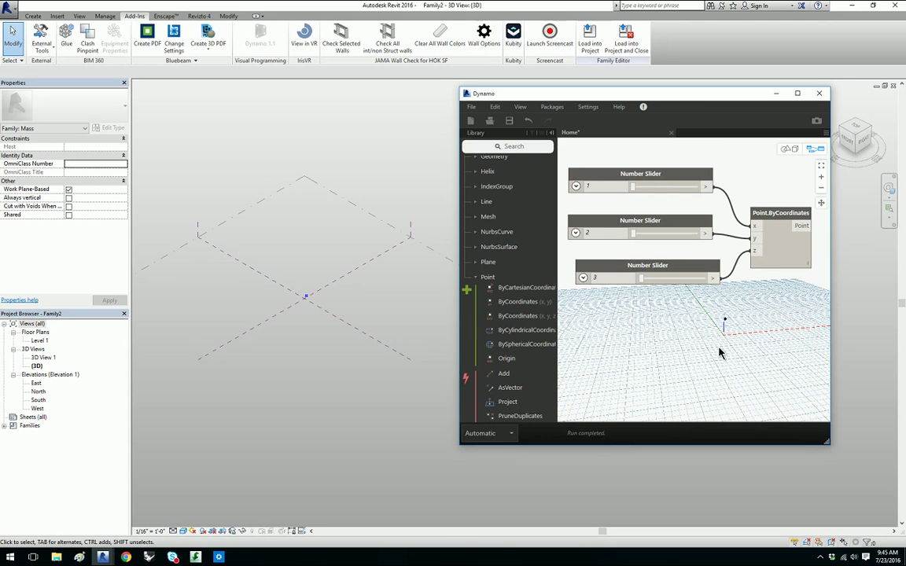
# Orbit the 3D background preview around the point, then return to graph editing.
pyautogui.click(788, 151)
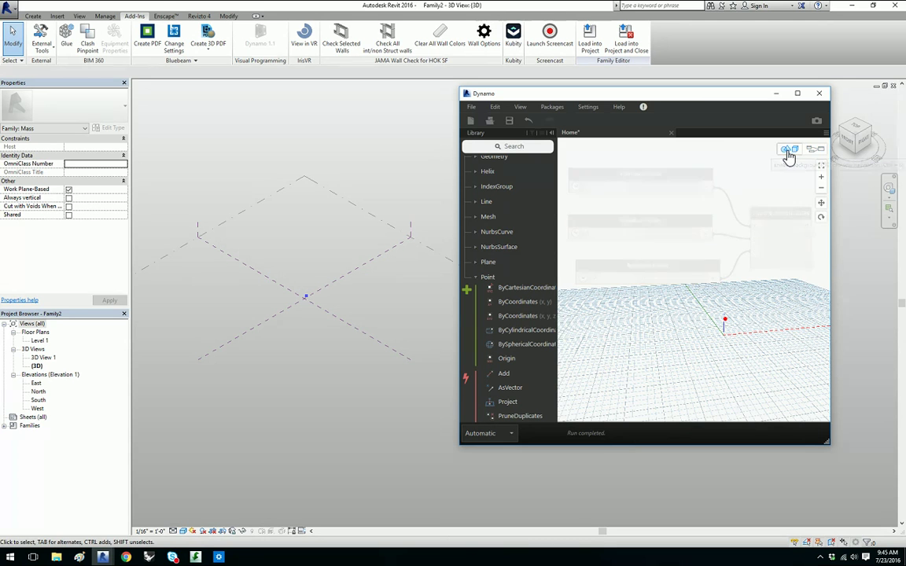
pyautogui.moveTo(763, 346); pyautogui.dragTo(622, 319, button='right')
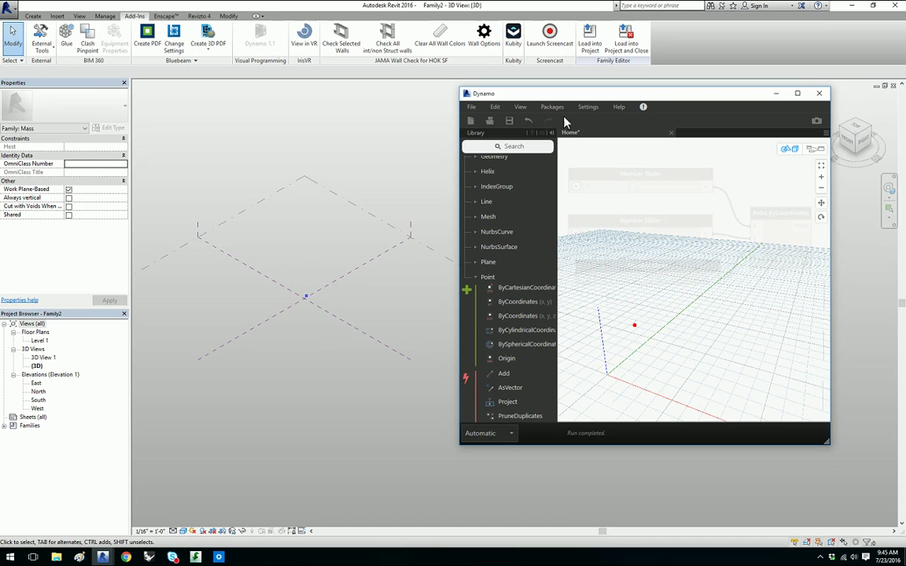
pyautogui.click(796, 155)
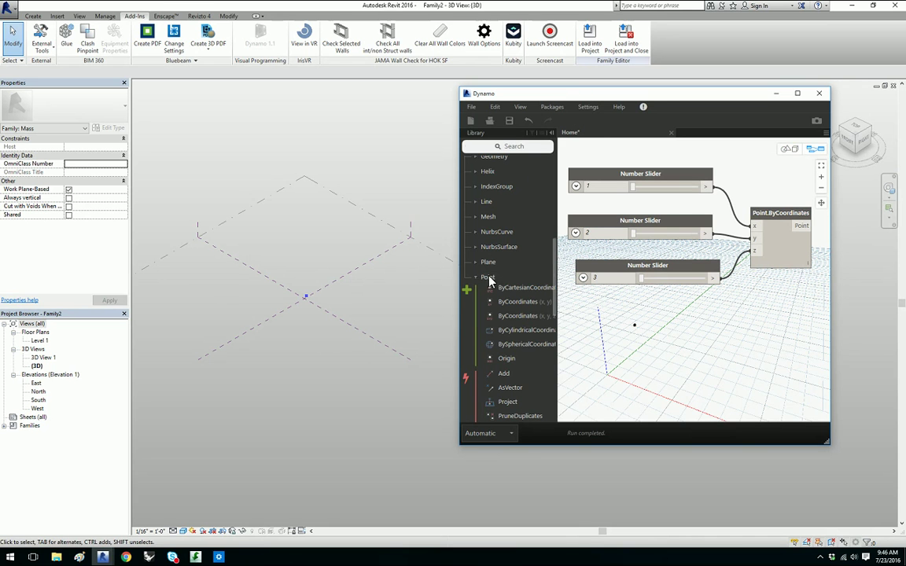
# Add a ReferencePoint.ByPoint node from Revit > Elements > ReferencePoint below the point node.
pyautogui.scroll(4, 496, 280)
pyautogui.scroll(2, 496, 280)
pyautogui.click(489, 243)
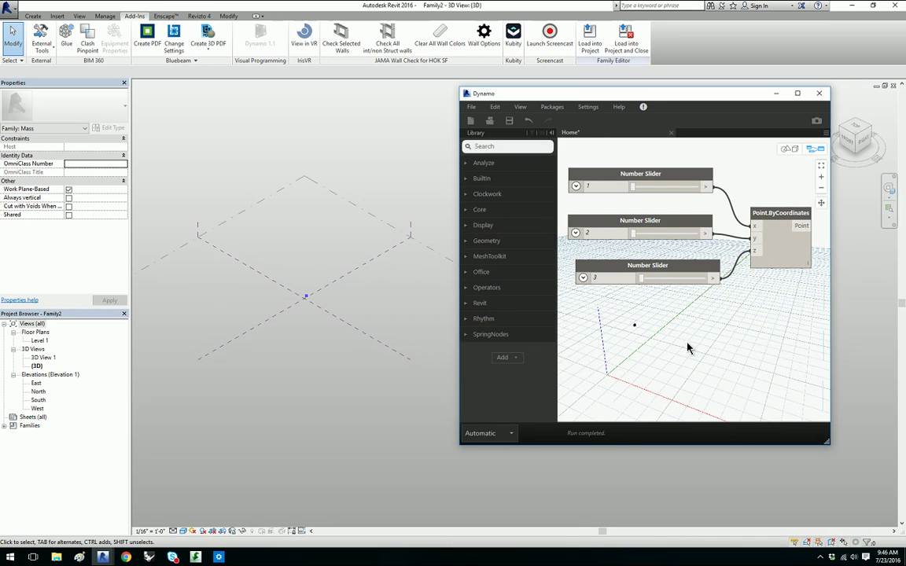
pyautogui.click(491, 306)
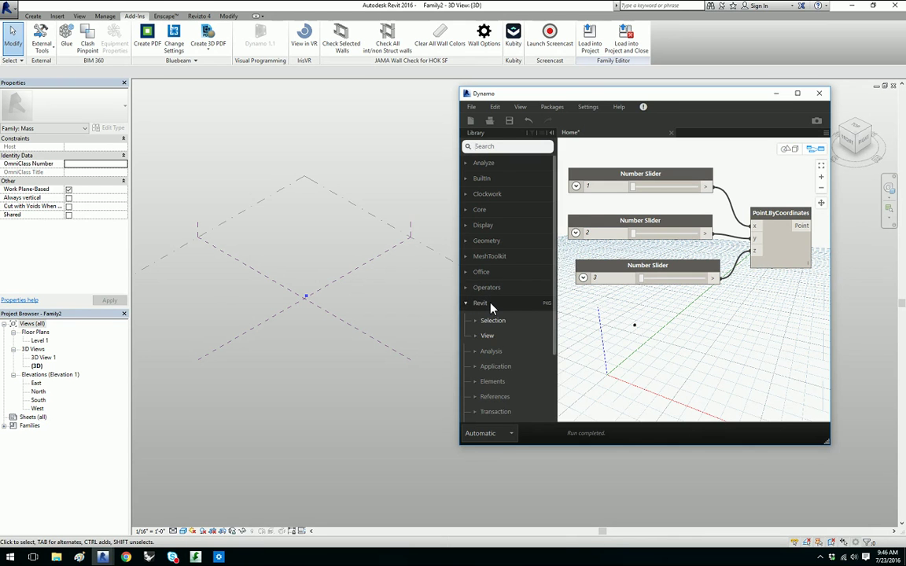
pyautogui.scroll(-2, 490, 306)
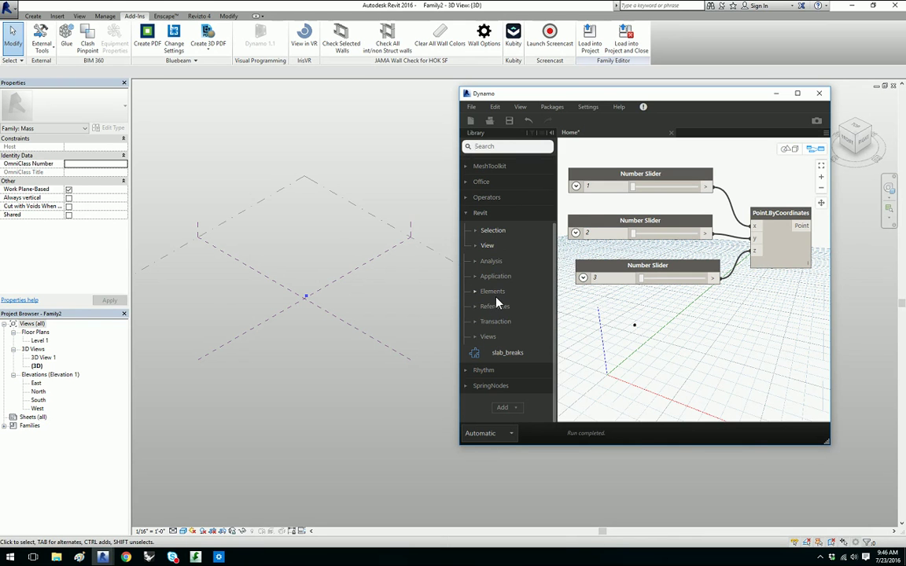
pyautogui.click(496, 292)
pyautogui.scroll(-6, 500, 292)
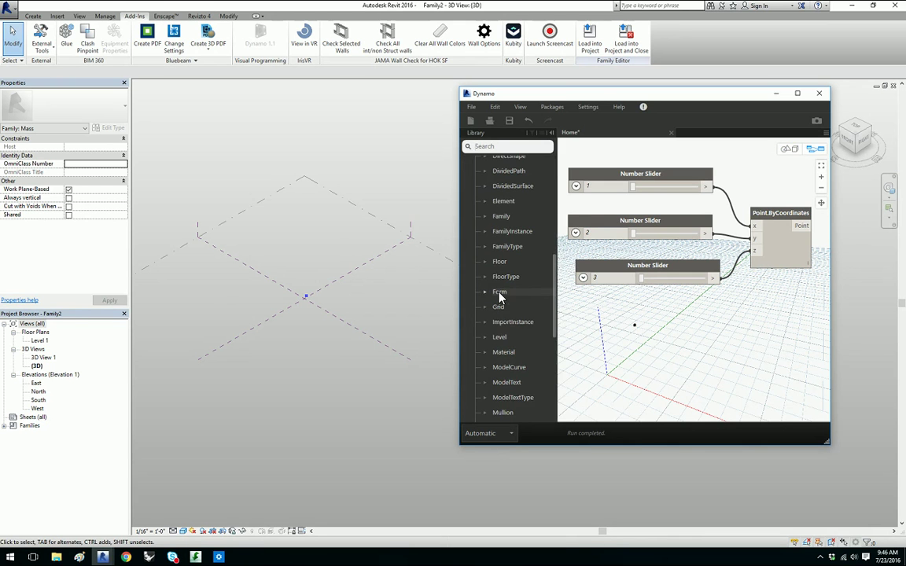
pyautogui.scroll(-3, 513, 344)
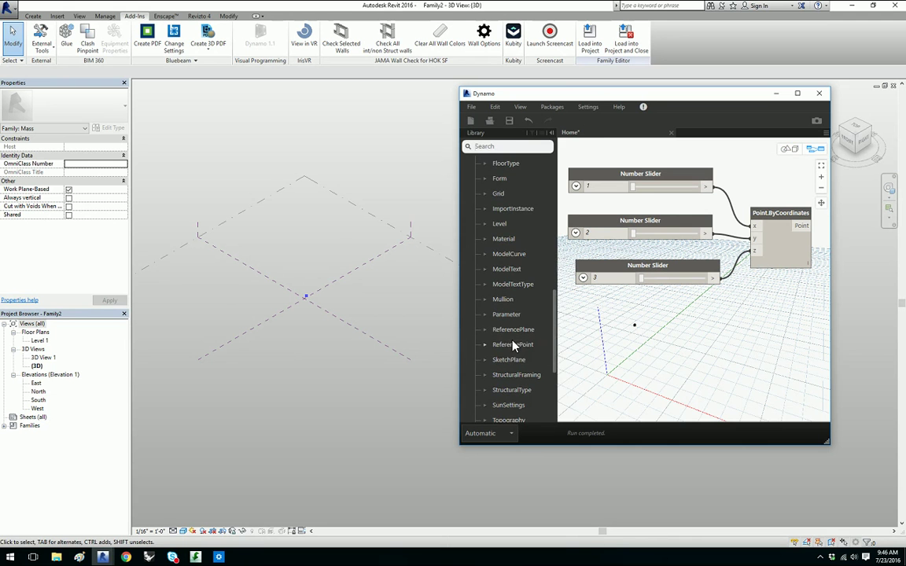
pyautogui.click(513, 344)
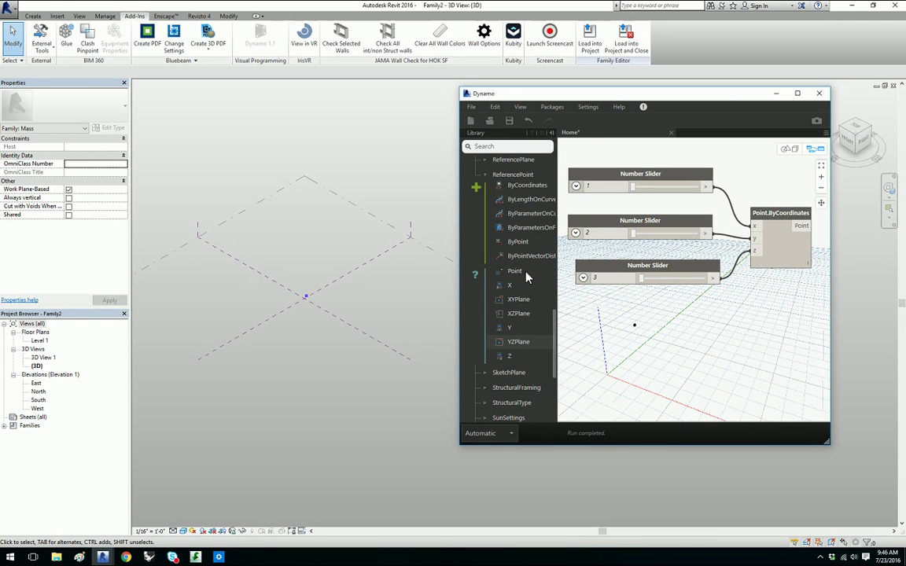
pyautogui.moveTo(519, 191)
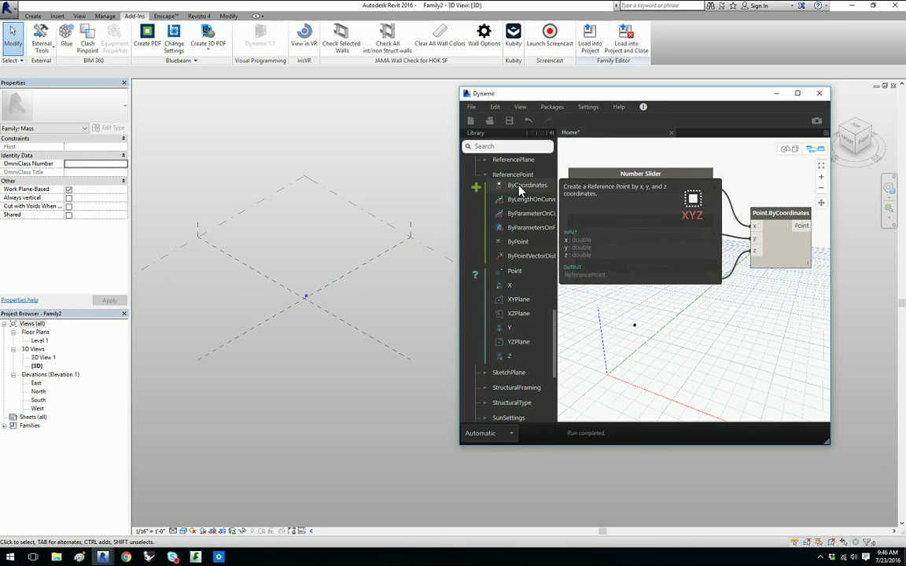
pyautogui.click(517, 241)
pyautogui.moveTo(657, 281); pyautogui.dragTo(692, 351)
# Feed the point into ReferencePoint.ByPoint and raise the third slider to 17.
pyautogui.click(774, 214)
pyautogui.moveTo(776, 221); pyautogui.dragTo(674, 358)
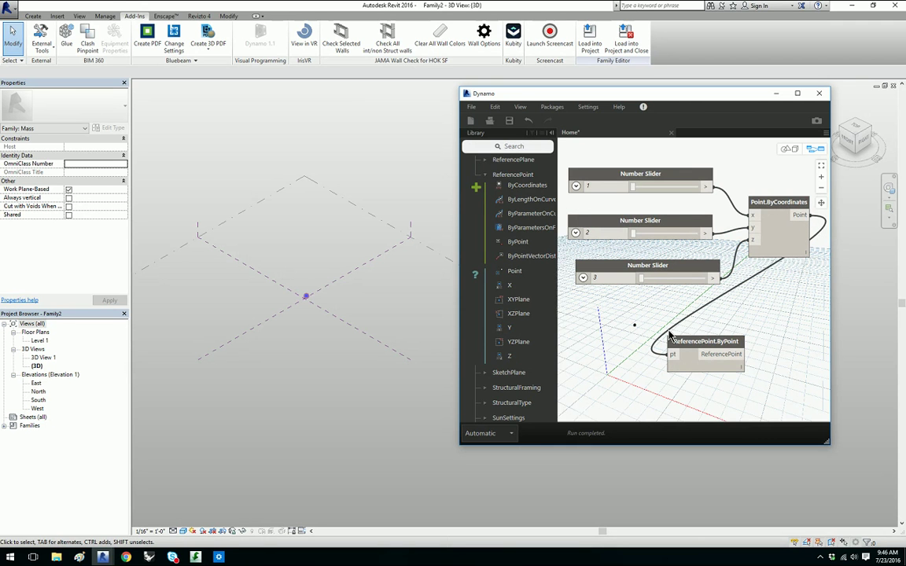
pyautogui.click(312, 263)
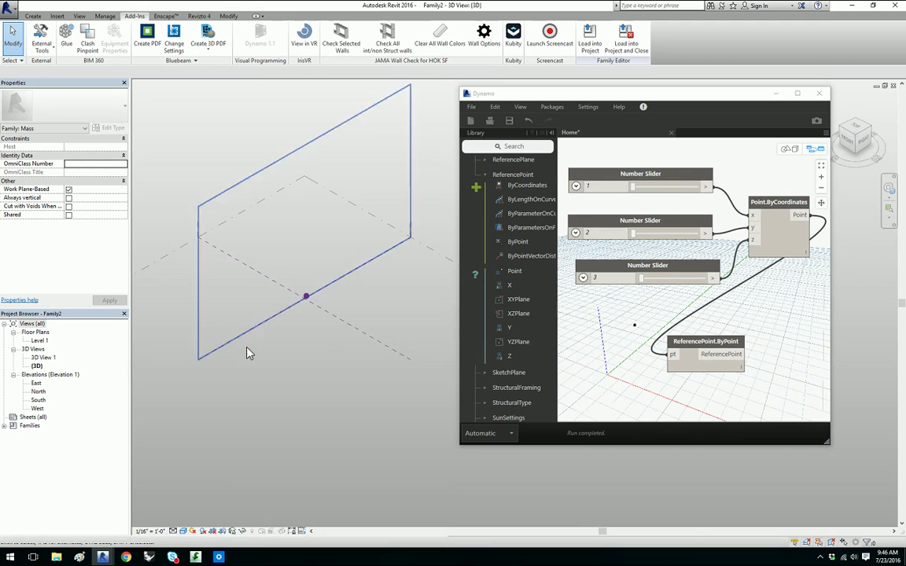
pyautogui.click(306, 299)
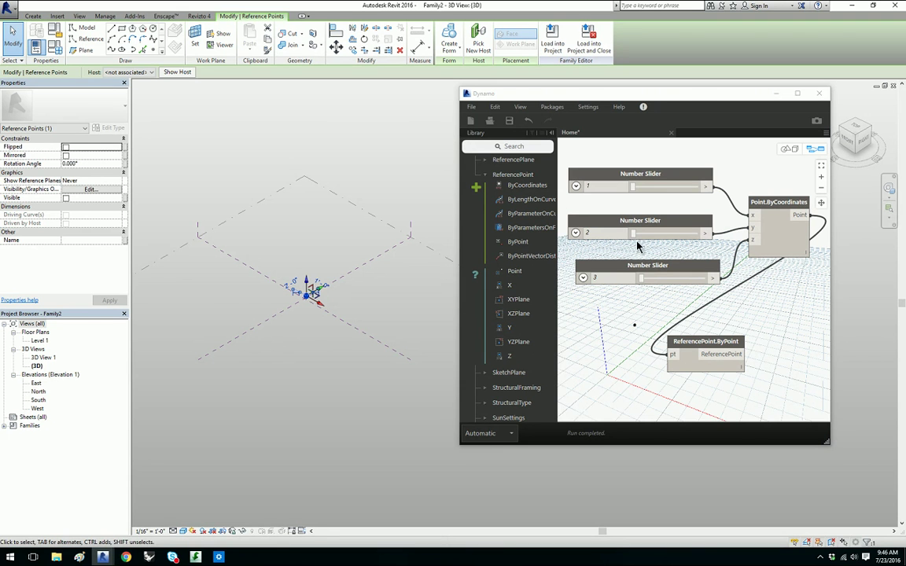
pyautogui.moveTo(645, 278)
pyautogui.mouseDown()
pyautogui.moveTo(669, 284)
pyautogui.moveTo(652, 294)
pyautogui.mouseUp()
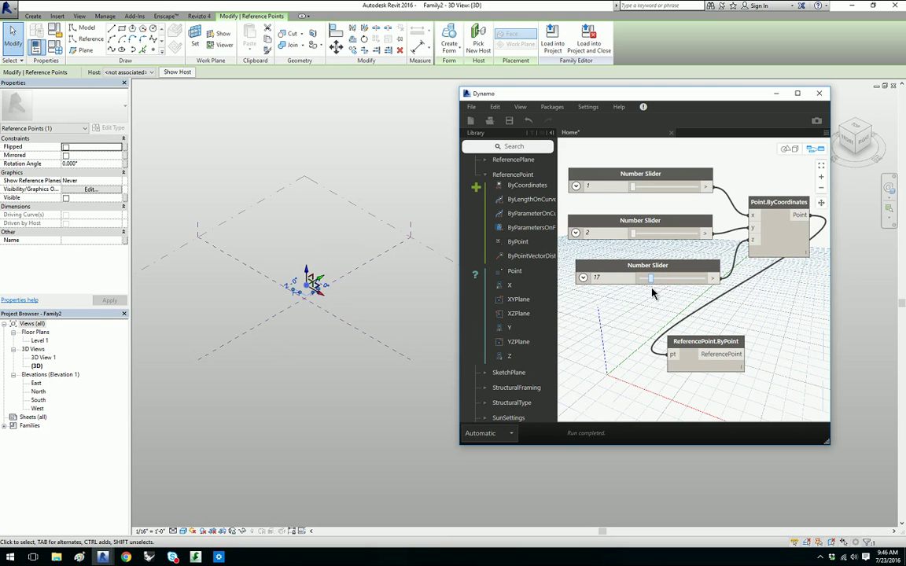
pyautogui.click(321, 243)
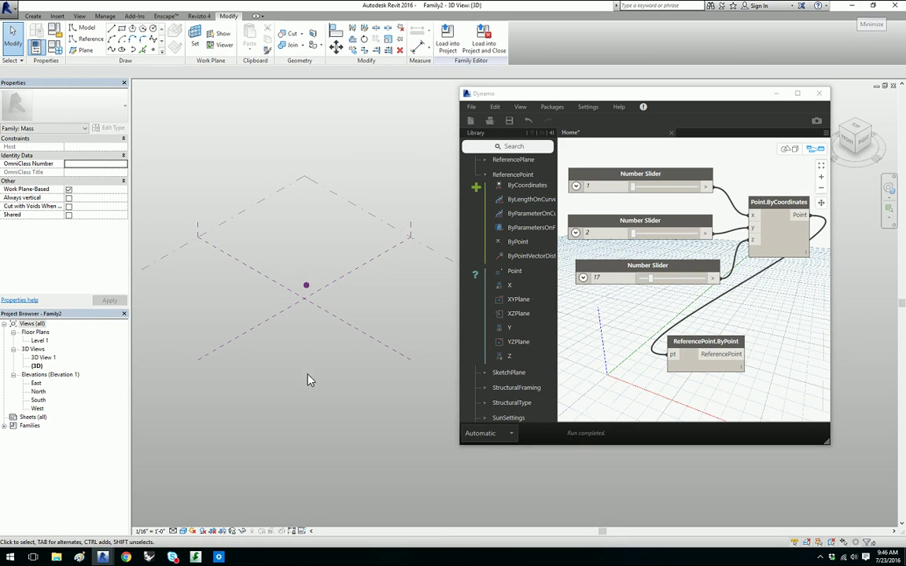
# Launch Rhino, maximize the Perspective viewport, and start Grasshopper with the Grass command.
pyautogui.click(149, 558)
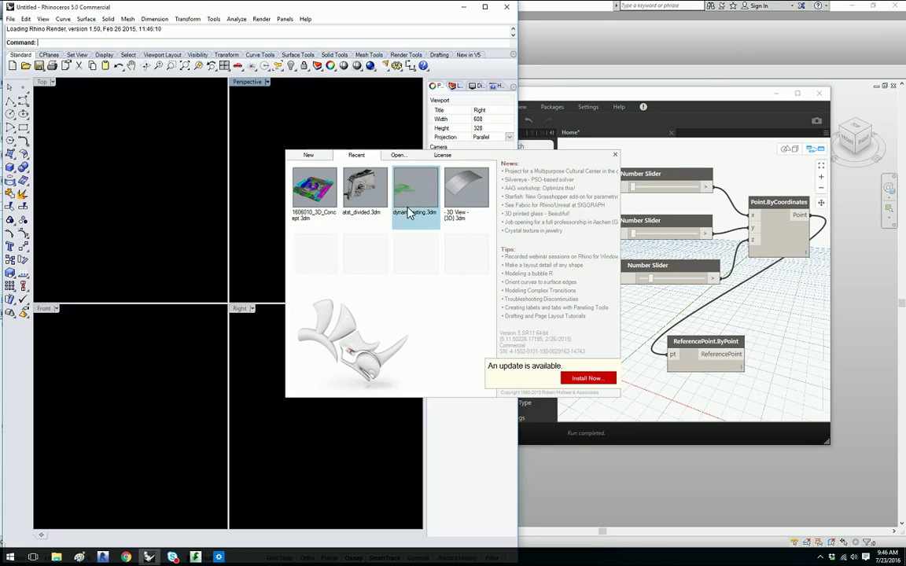
pyautogui.click(335, 143)
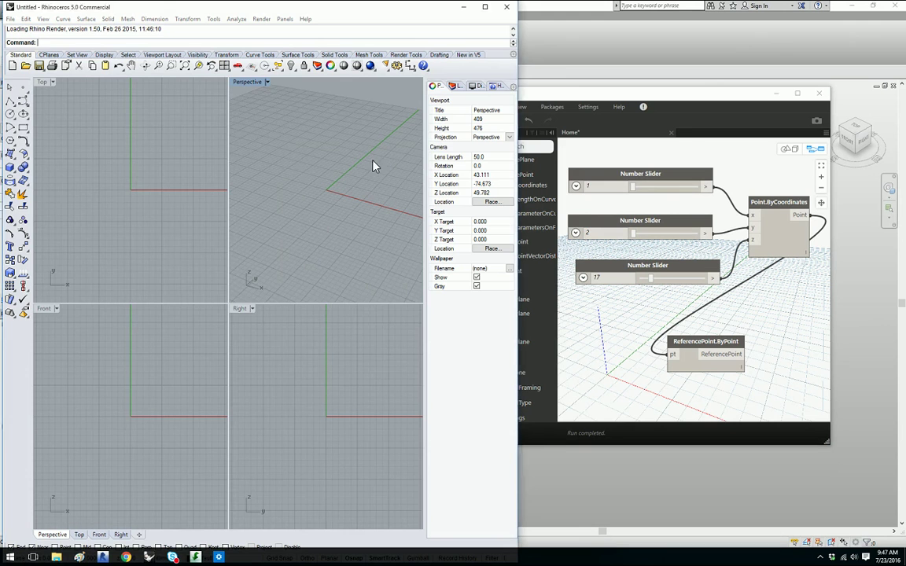
pyautogui.doubleClick(248, 83)
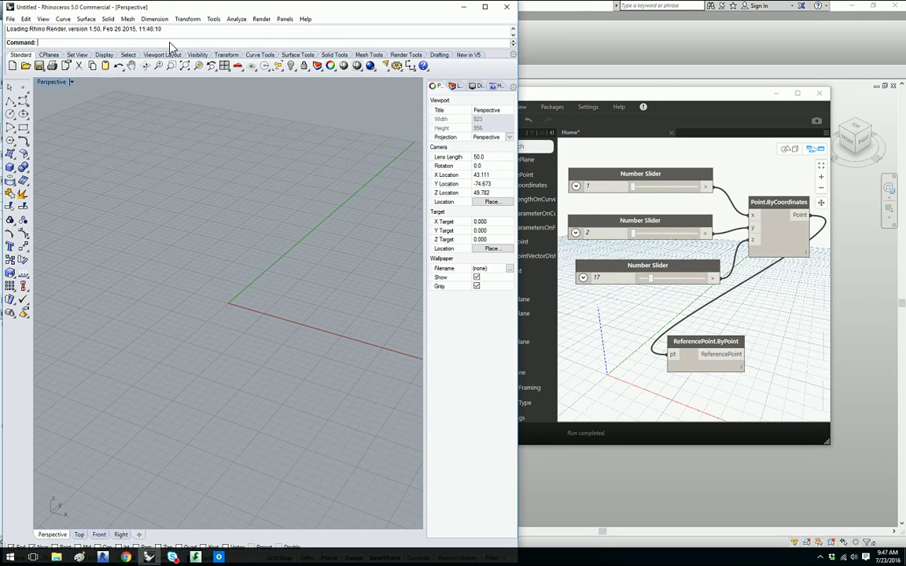
pyautogui.write('Grasshopper')
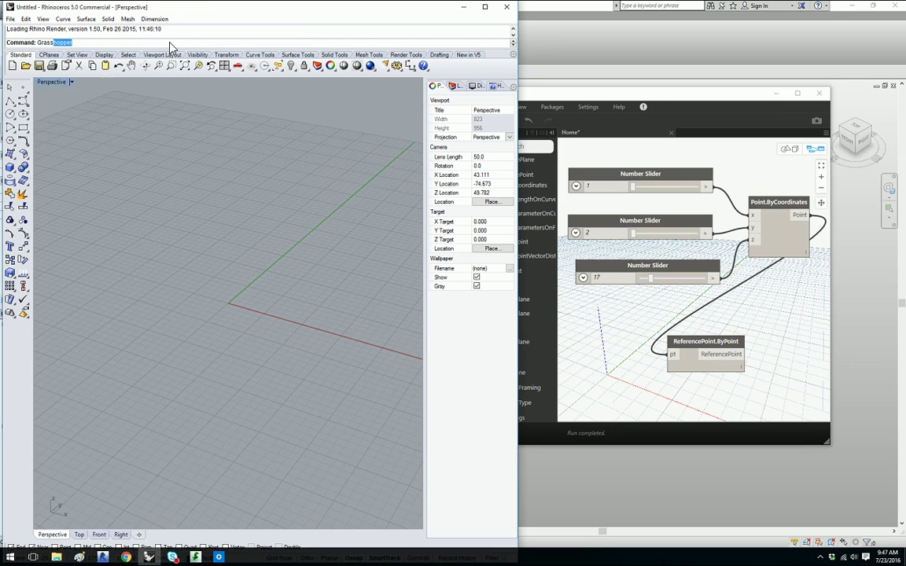
pyautogui.press('Return')
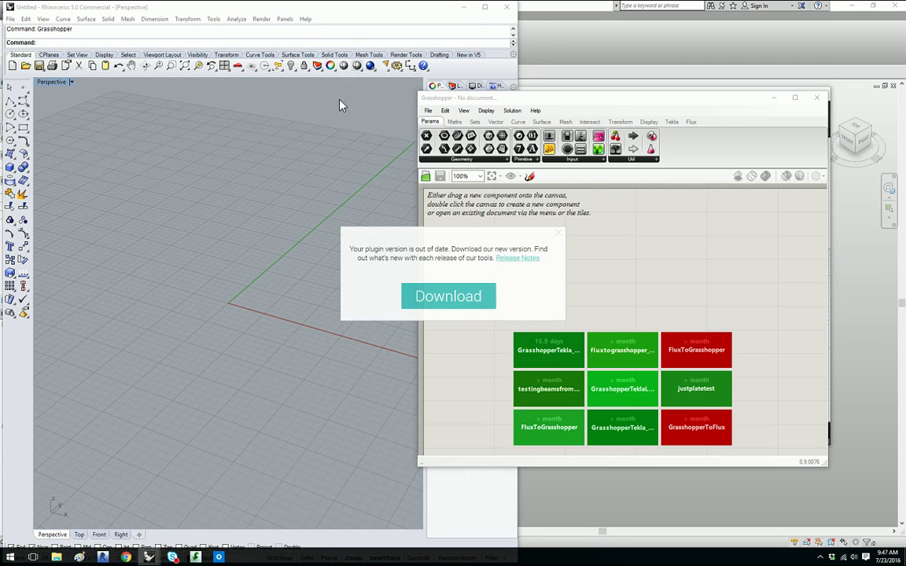
# Start a new Grasshopper document and place a Construct Point component from the Vector tab.
pyautogui.click(428, 111)
pyautogui.click(437, 125)
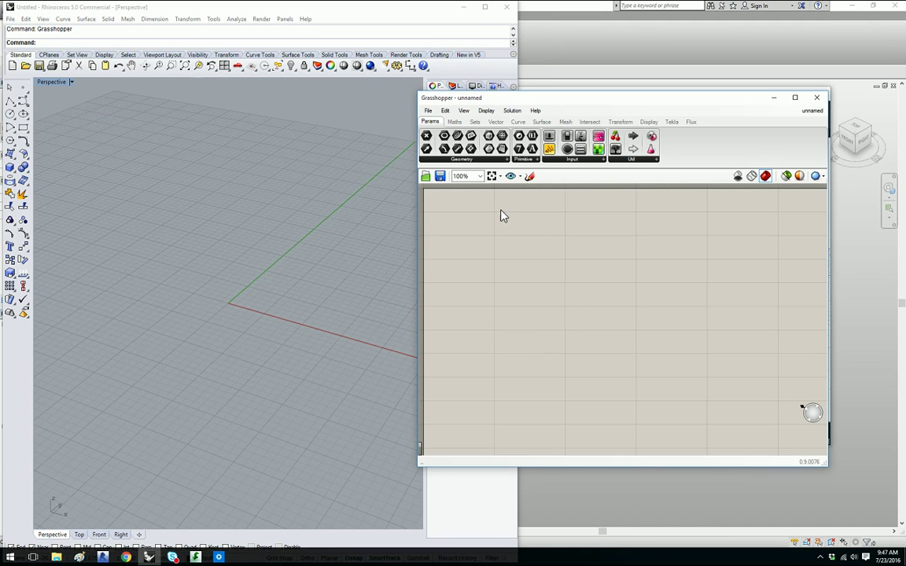
pyautogui.click(494, 122)
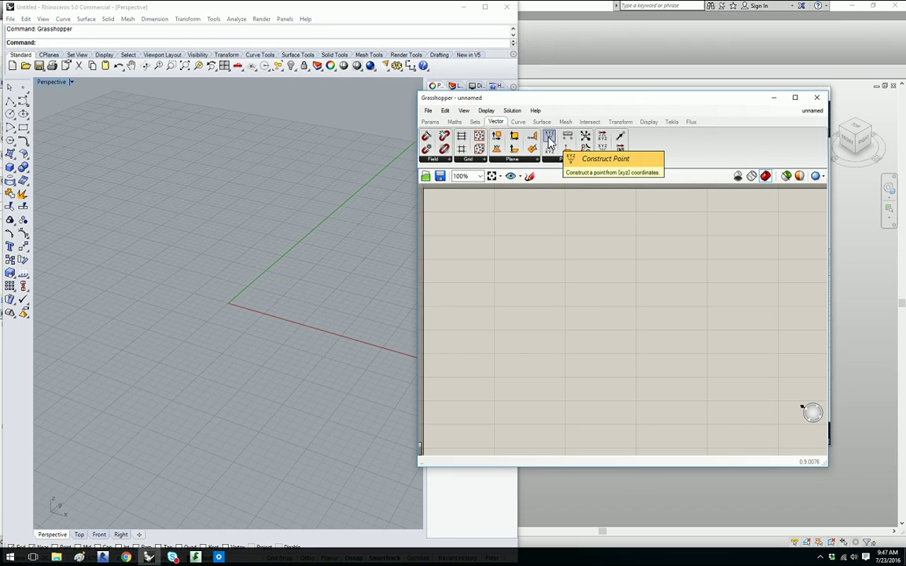
pyautogui.moveTo(549, 140); pyautogui.dragTo(571, 283)
pyautogui.scroll(4, 586, 298)
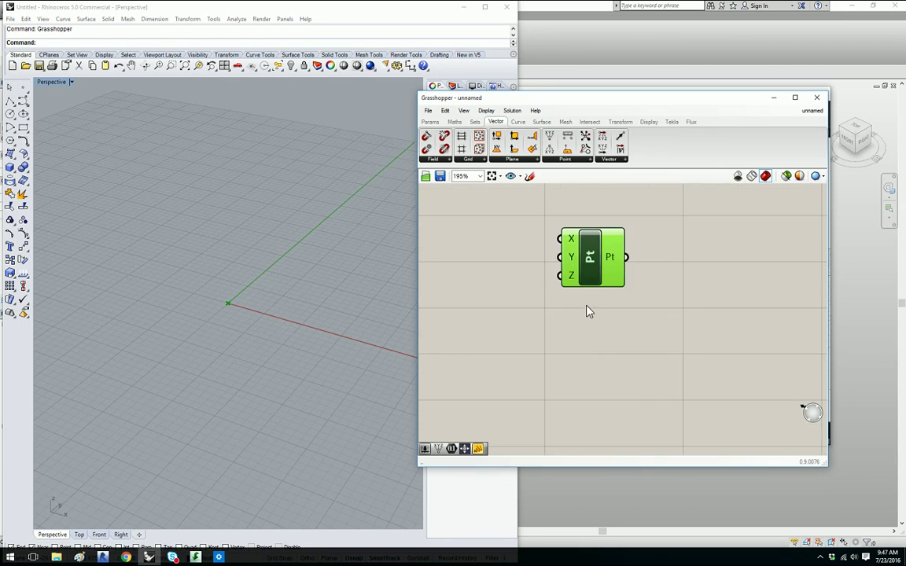
pyautogui.middleClick(579, 318)
pyautogui.middleClick(580, 319)
pyautogui.scroll(-4, 589, 264)
pyautogui.moveTo(536, 262)
pyautogui.mouseDown(button='right')
pyautogui.moveTo(549, 269)
pyautogui.moveTo(538, 265)
pyautogui.mouseUp(button='right')
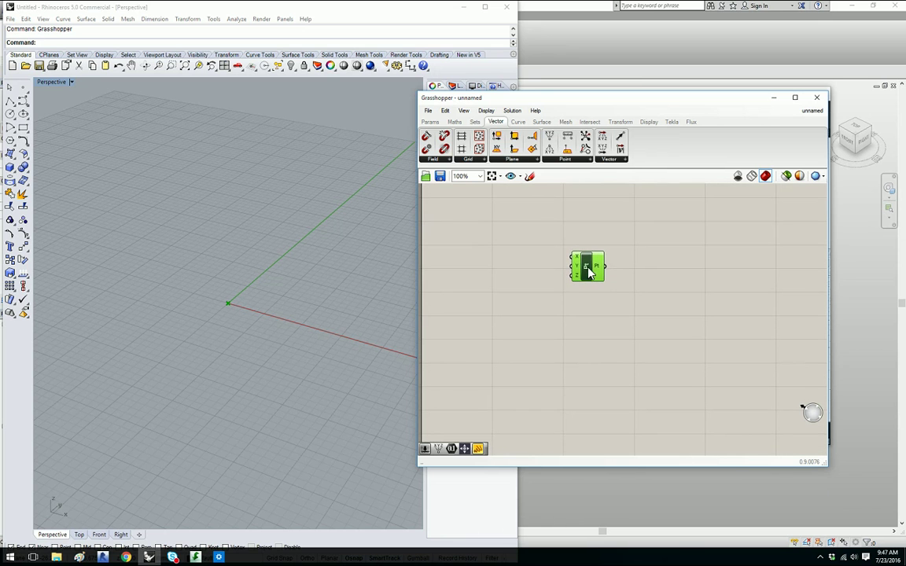
pyautogui.moveTo(588, 268); pyautogui.dragTo(614, 277)
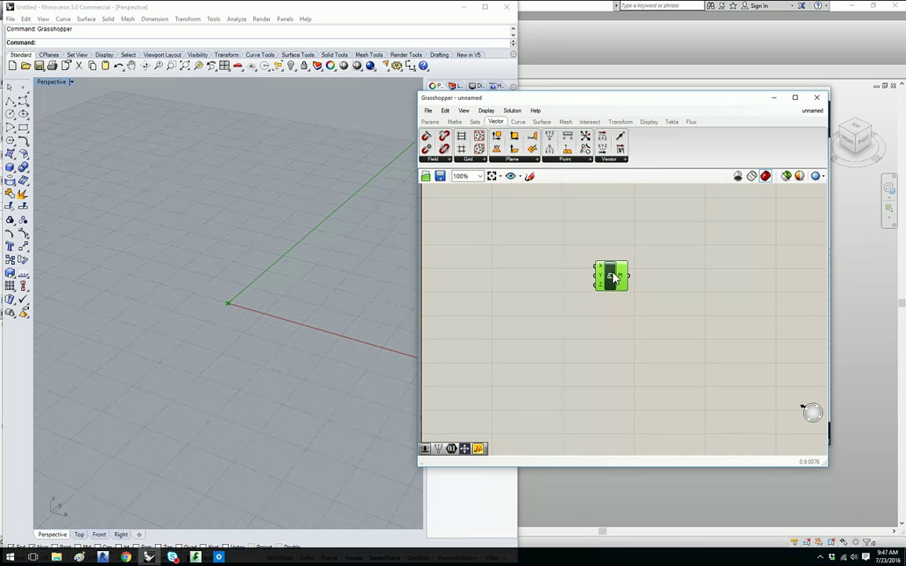
pyautogui.scroll(3, 615, 276)
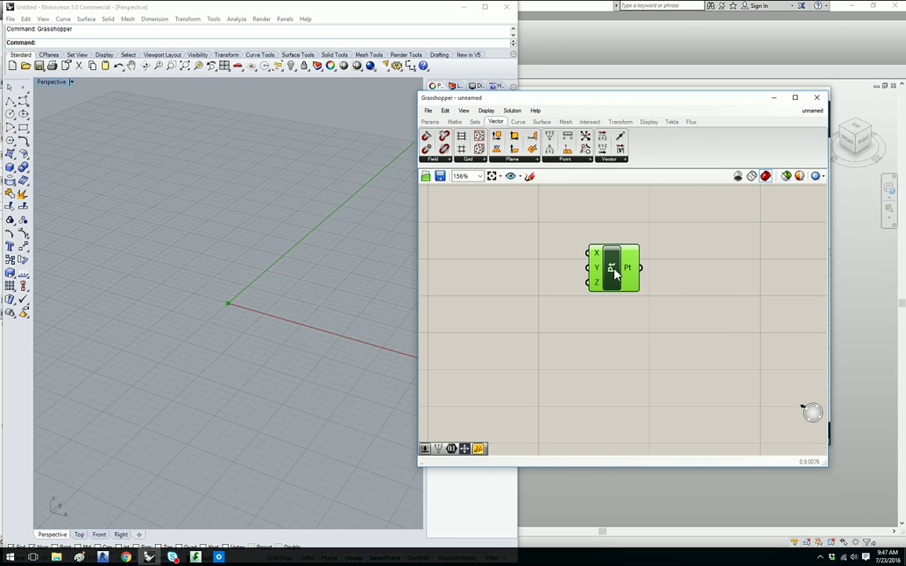
pyautogui.click(505, 252)
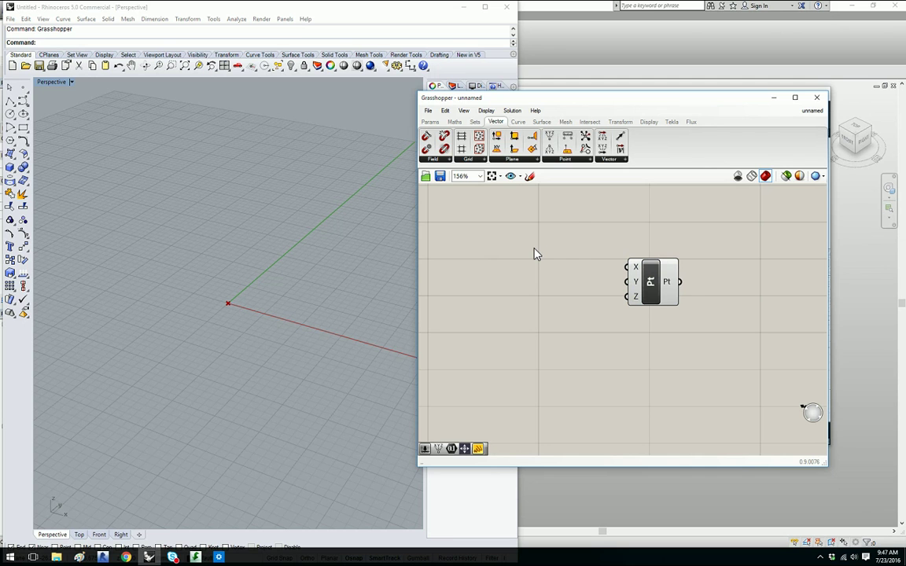
# Add a Number Slider to the canvas via the 'slider' search.
pyautogui.doubleClick(534, 253)
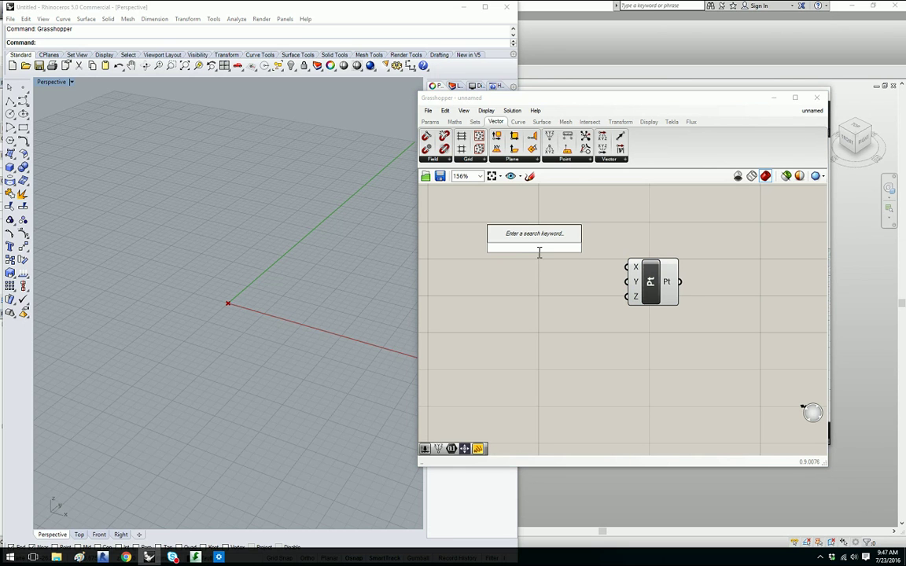
pyautogui.write('slider')
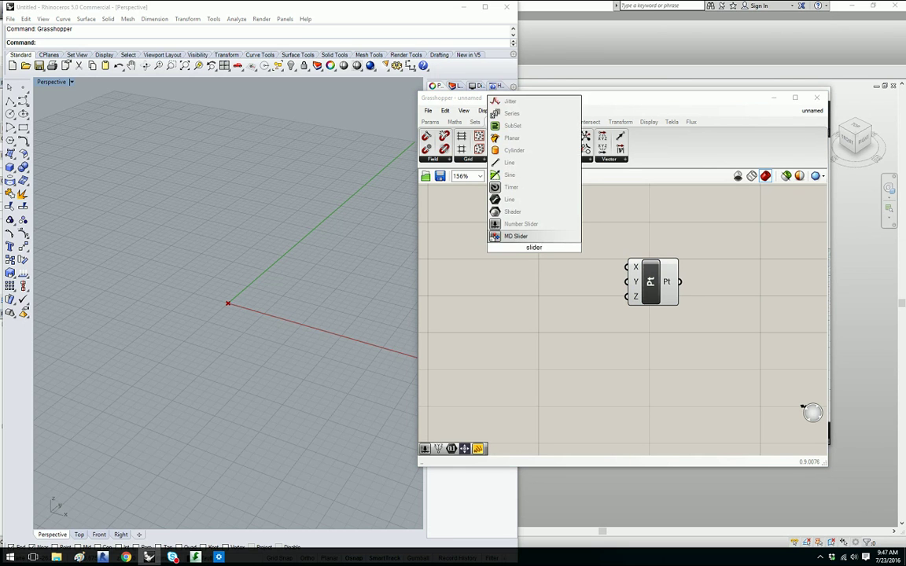
pyautogui.click(526, 225)
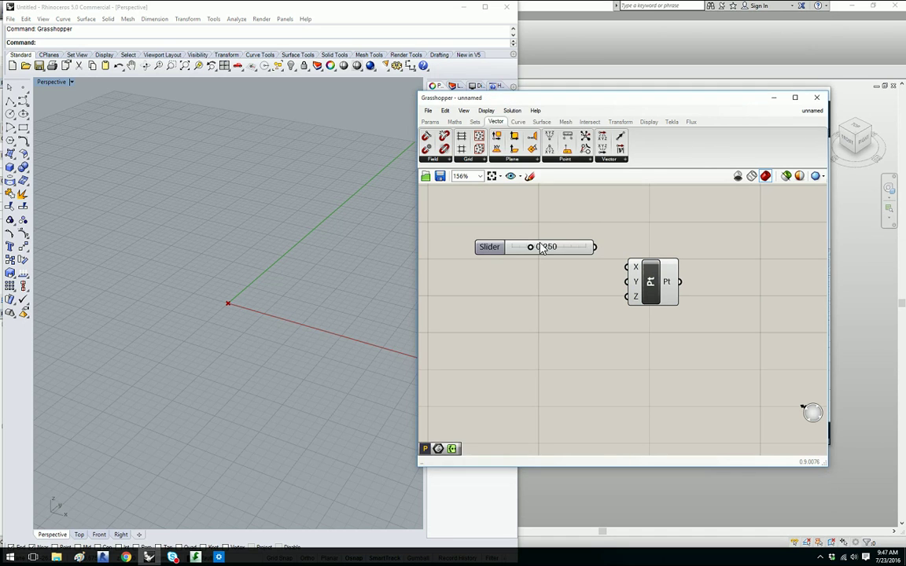
# Set the slider's maximum to 100 and its value to 1.
pyautogui.rightClick(495, 254)
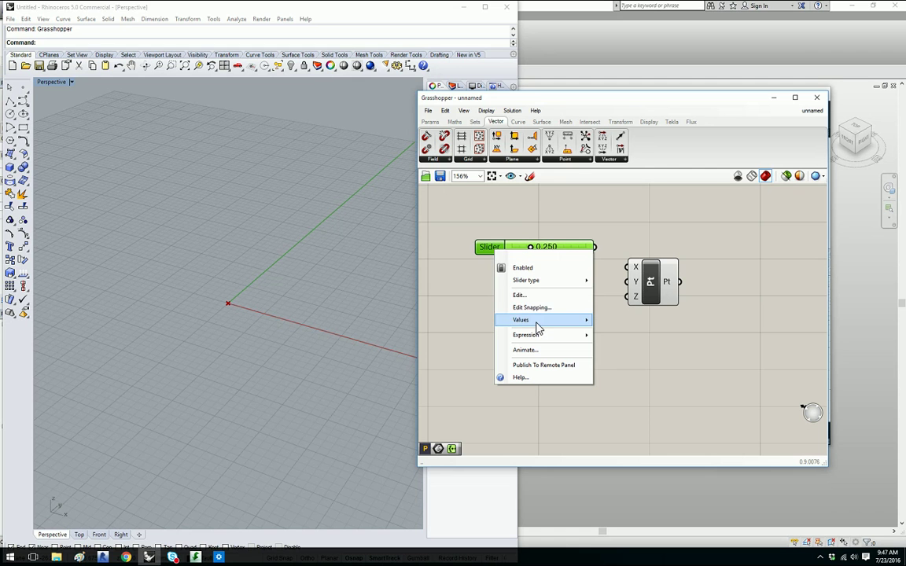
pyautogui.moveTo(538, 326)
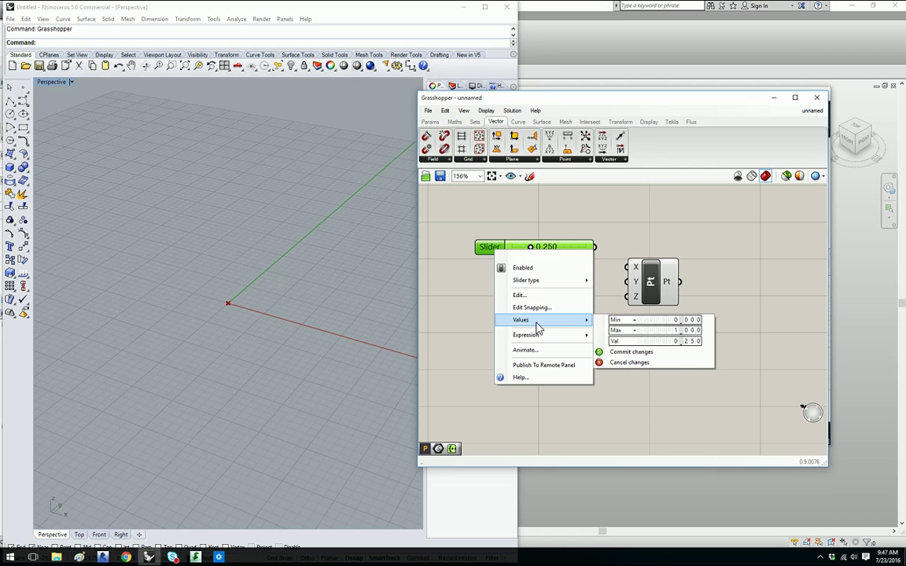
pyautogui.doubleClick(674, 331)
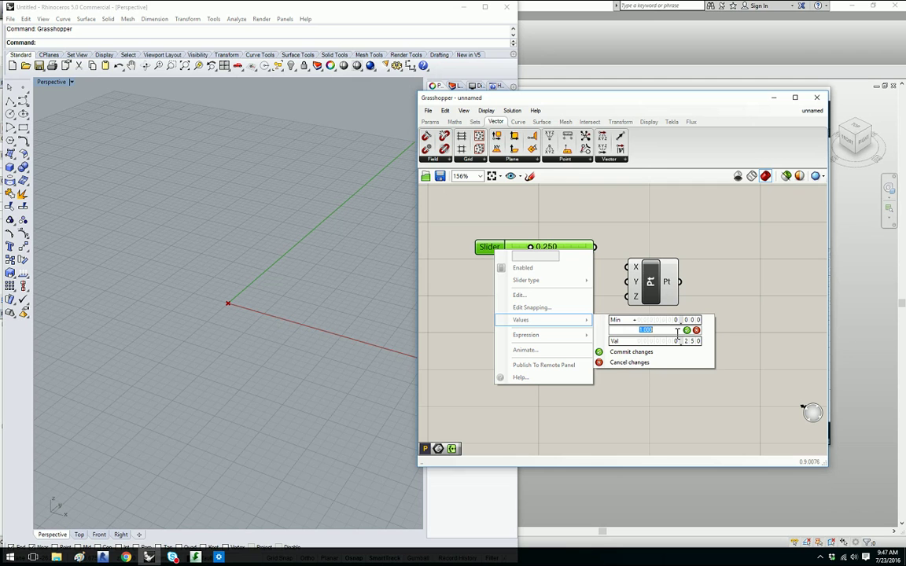
pyautogui.write('100')
pyautogui.click(687, 331)
pyautogui.doubleClick(674, 341)
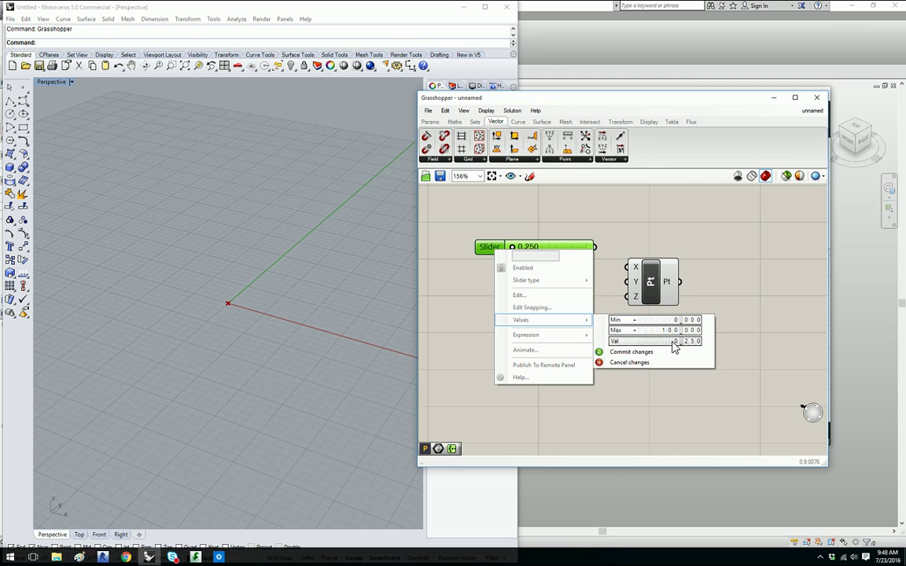
pyautogui.write('1')
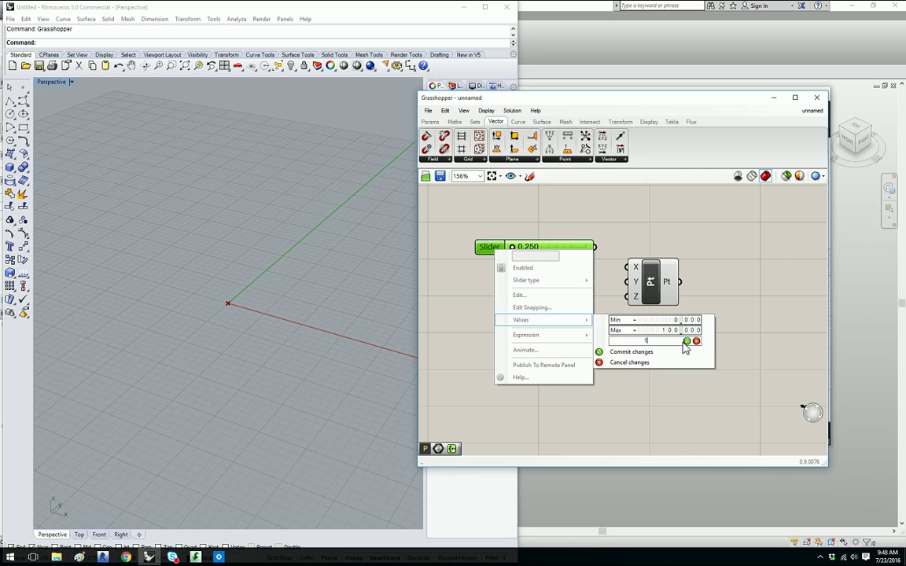
pyautogui.click(687, 340)
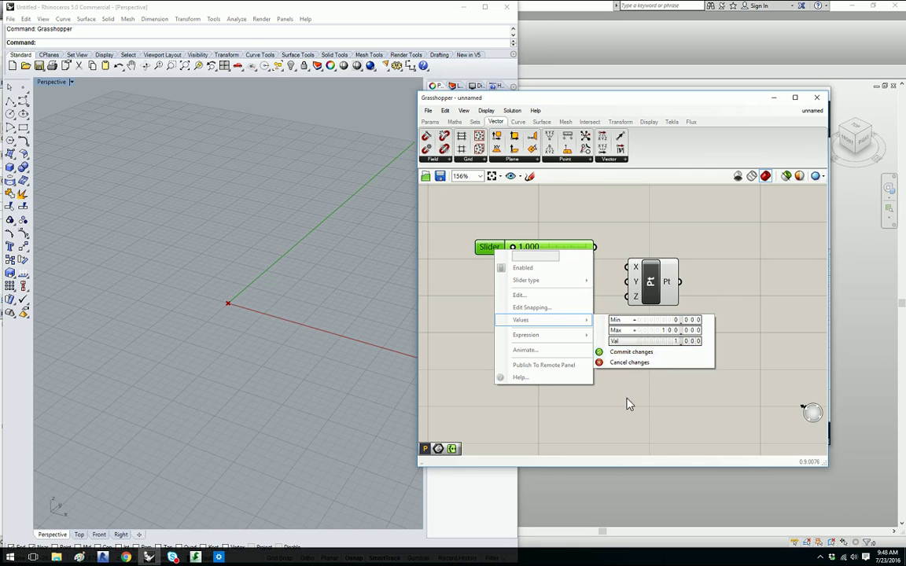
pyautogui.click(553, 328)
# Set the middle number slider's value to 2 in its slider settings.
pyautogui.moveTo(497, 253); pyautogui.dragTo(496, 328)
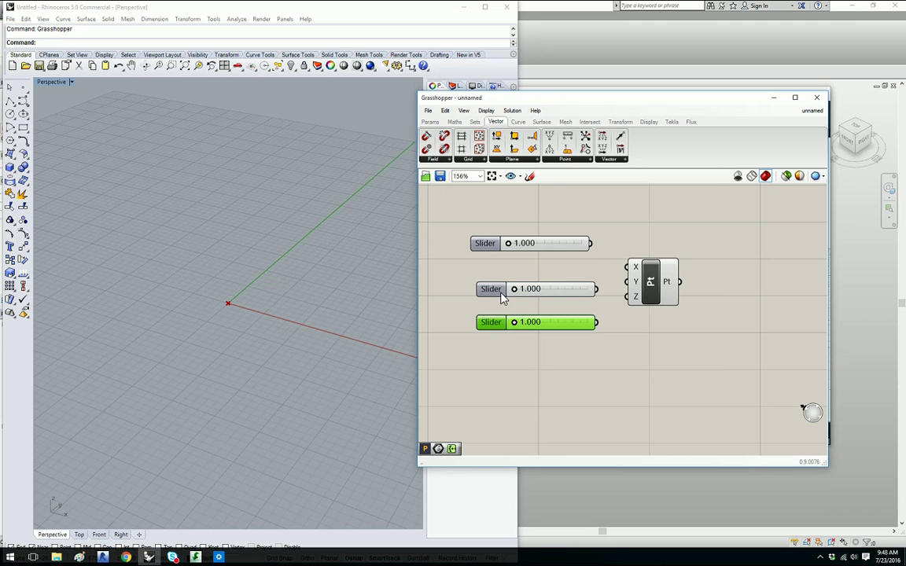
pyautogui.moveTo(516, 291); pyautogui.dragTo(518, 291)
pyautogui.doubleClick(495, 290)
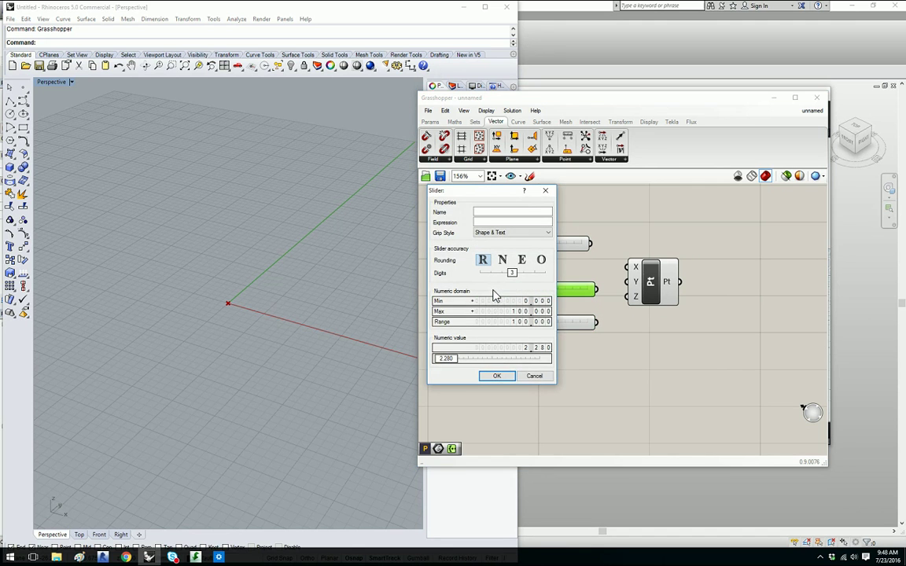
pyautogui.click(544, 191)
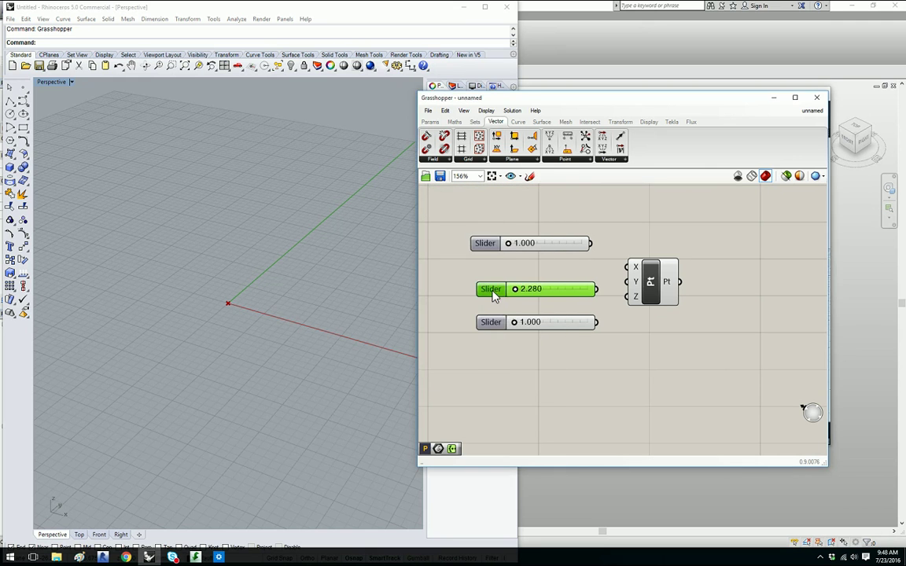
pyautogui.doubleClick(495, 290)
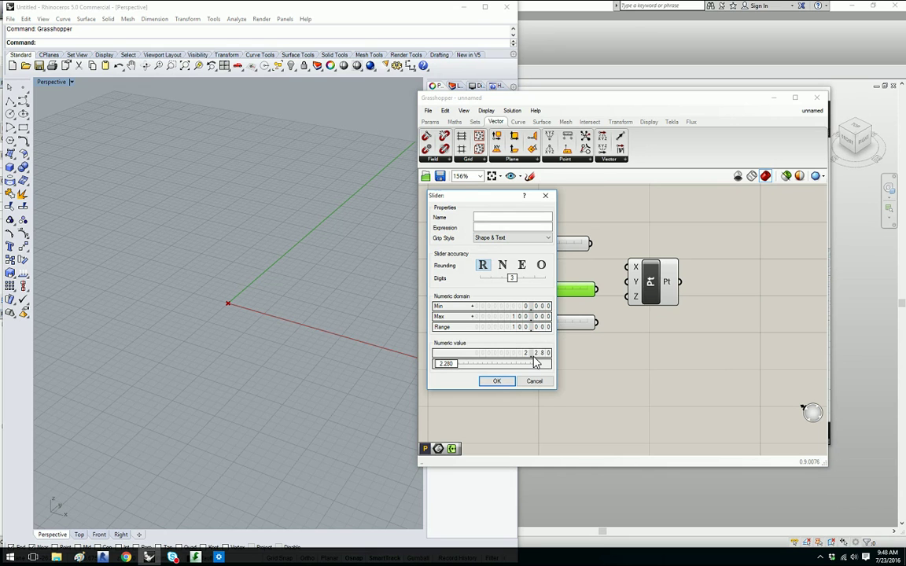
pyautogui.doubleClick(533, 354)
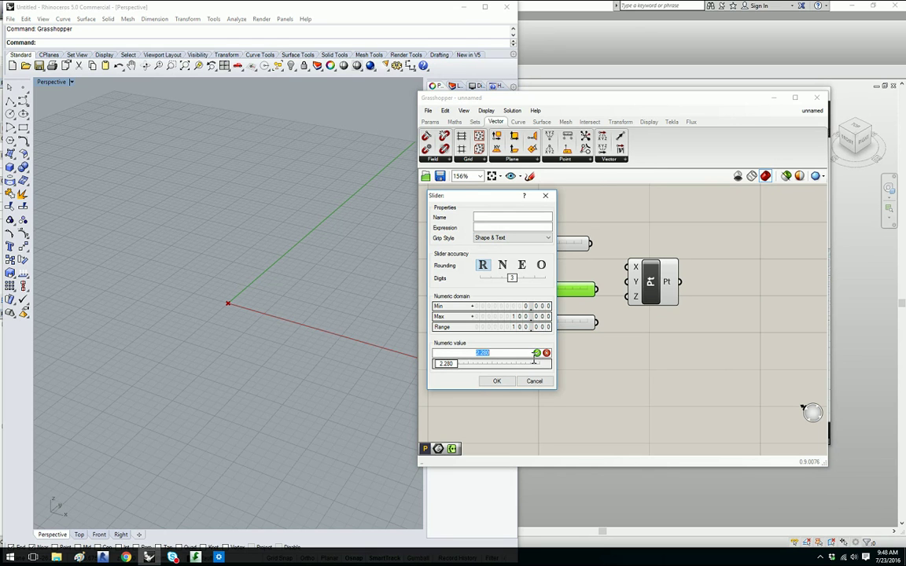
pyautogui.write('2')
pyautogui.press('Return')
pyautogui.click(499, 383)
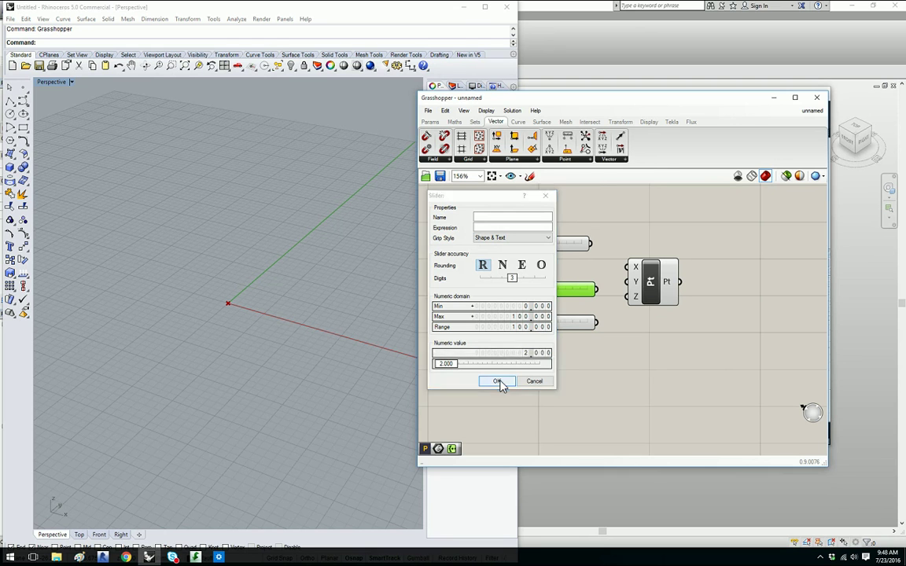
# Set the third slider's value directly to 3.
pyautogui.click(524, 324)
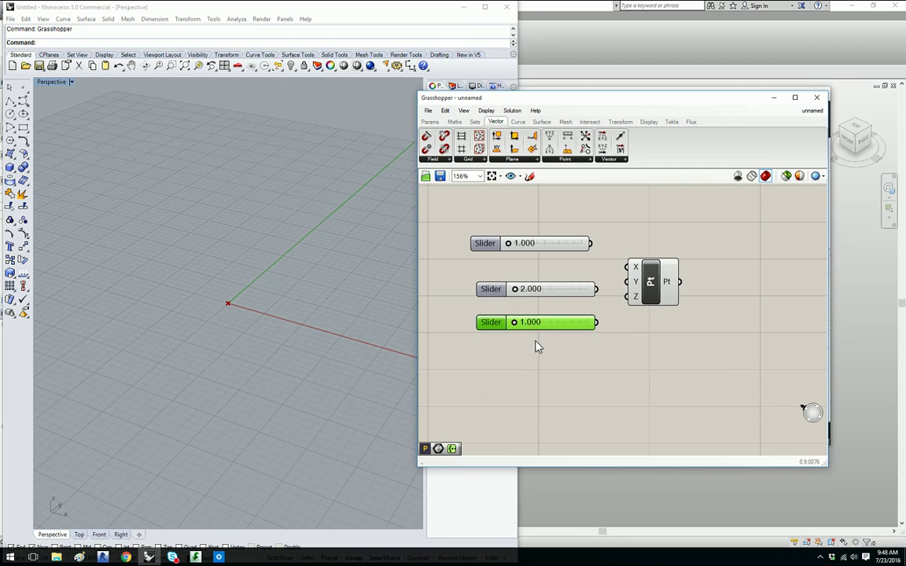
pyautogui.doubleClick(532, 323)
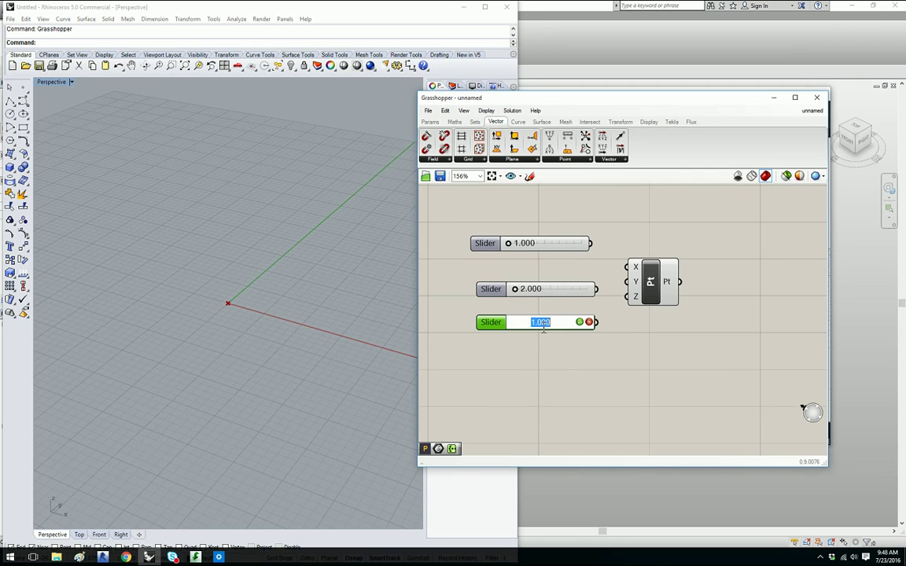
pyautogui.write('3')
pyautogui.press('Return')
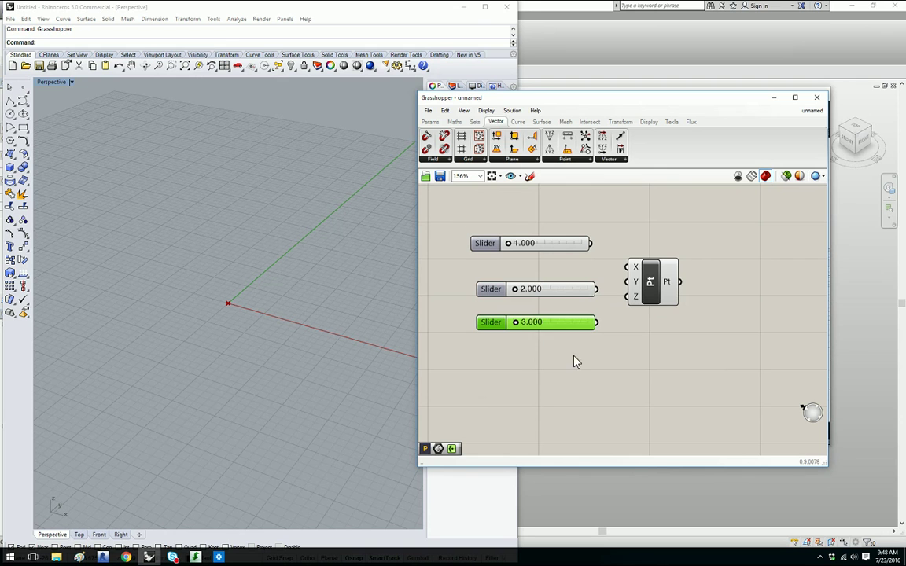
# Wire the 1.000, 2.000 and 3.000 sliders into the point component's X, Y and Z inputs.
pyautogui.click(574, 362)
pyautogui.moveTo(643, 290); pyautogui.dragTo(660, 289)
pyautogui.moveTo(591, 243)
pyautogui.mouseDown()
pyautogui.moveTo(645, 269)
pyautogui.moveTo(598, 244)
pyautogui.moveTo(613, 232)
pyautogui.moveTo(606, 242)
pyautogui.mouseUp()
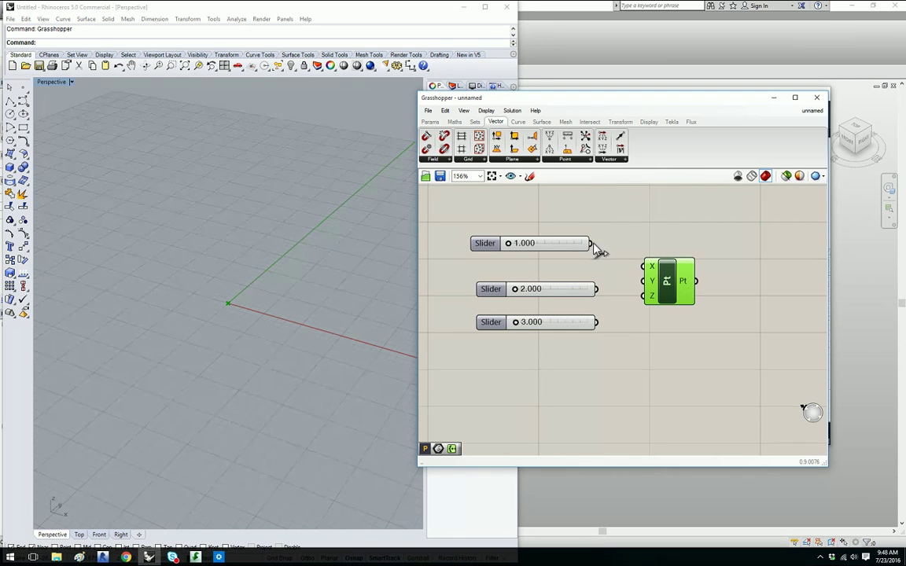
pyautogui.moveTo(591, 244); pyautogui.dragTo(643, 267)
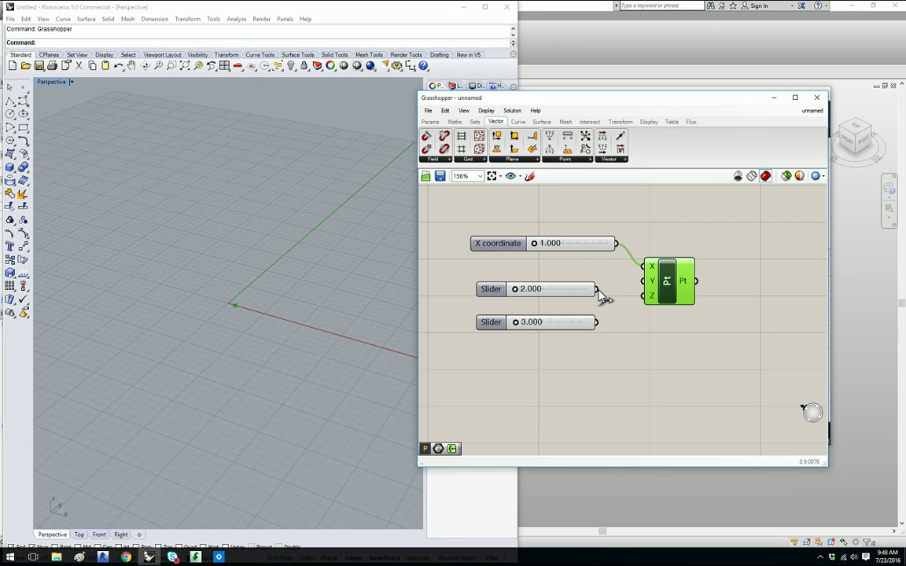
pyautogui.moveTo(599, 290); pyautogui.dragTo(650, 292)
pyautogui.moveTo(598, 322); pyautogui.dragTo(697, 291)
pyautogui.click(651, 364)
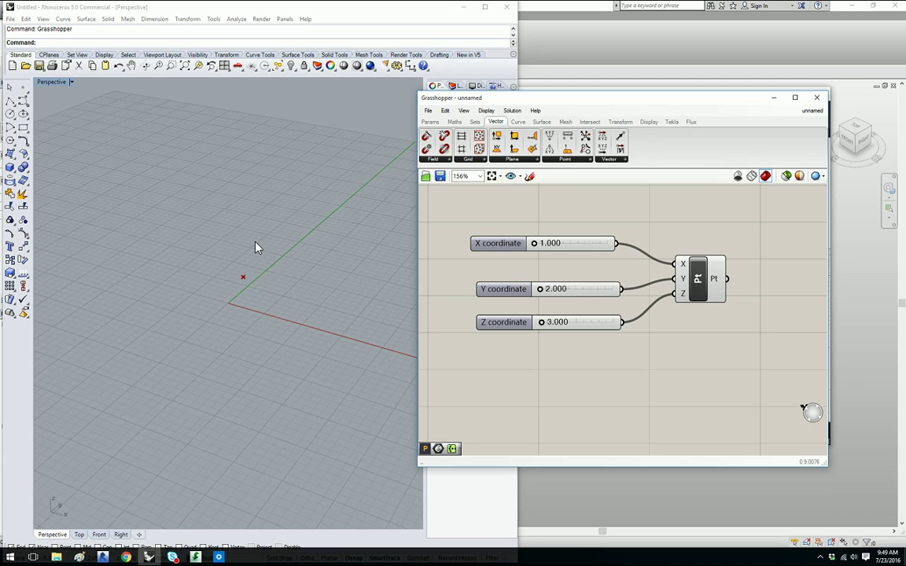
# Check the preview point in Rhino and nudge the point component slightly.
pyautogui.moveTo(166, 166); pyautogui.dragTo(352, 371)
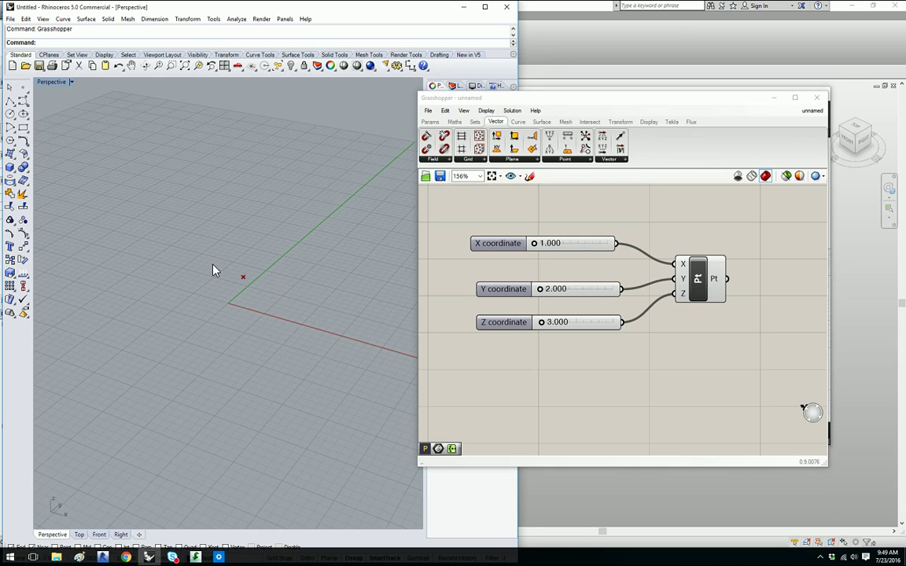
pyautogui.moveTo(699, 287); pyautogui.dragTo(705, 289)
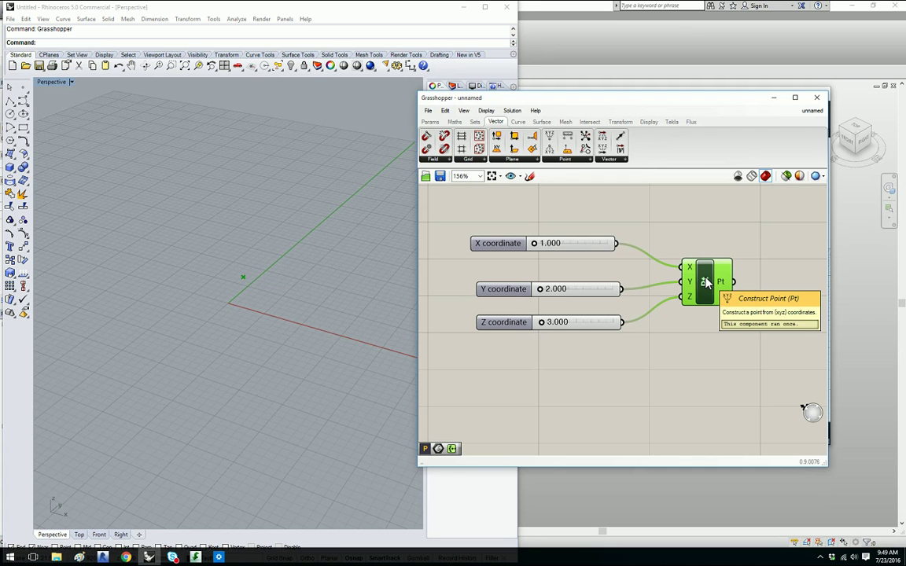
pyautogui.moveTo(705, 283); pyautogui.dragTo(708, 282)
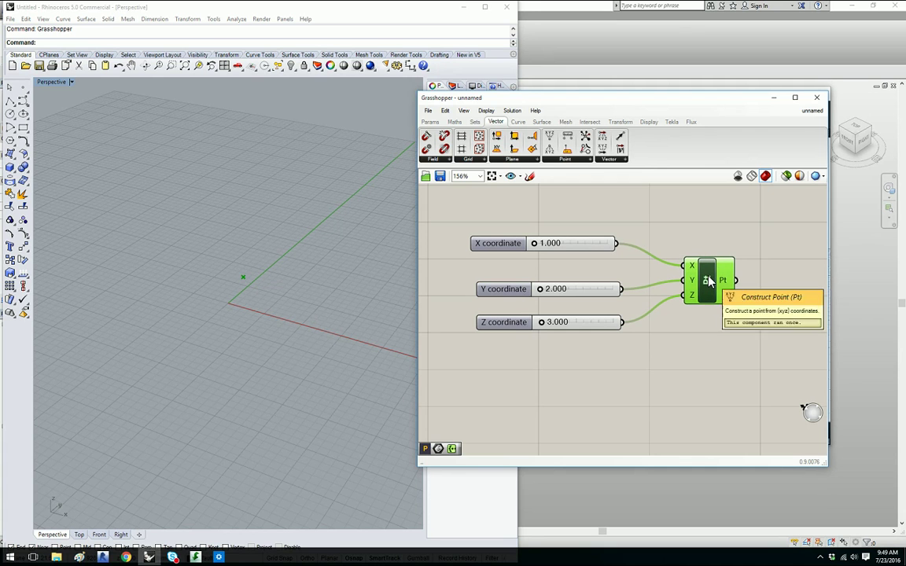
# Bake the constructed 1, 2, 3 point into Rhino and window-select it there.
pyautogui.rightClick(708, 282)
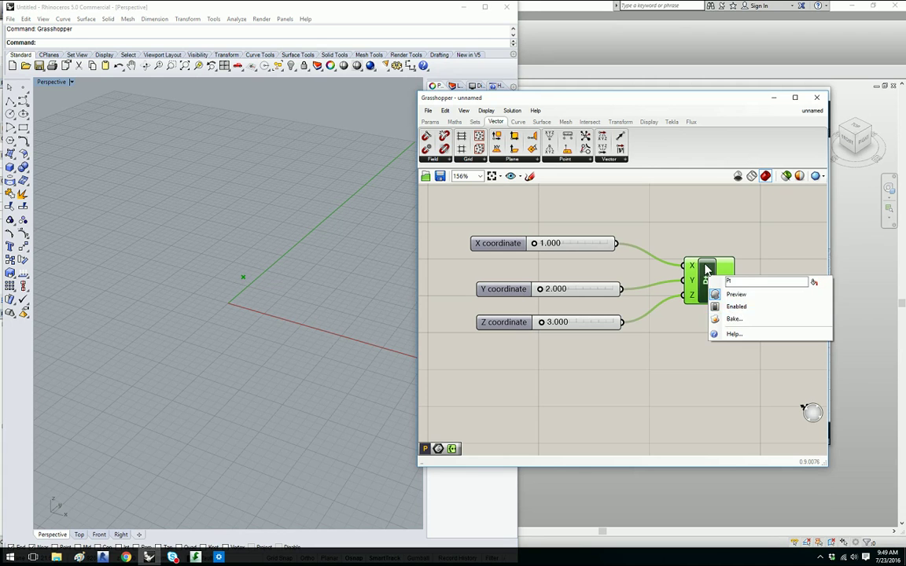
pyautogui.click(711, 293)
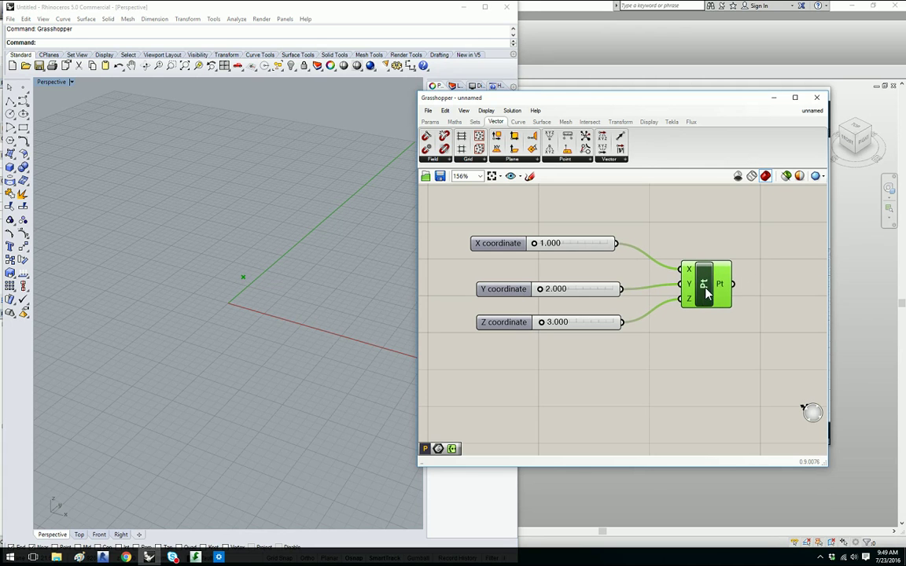
pyautogui.rightClick(707, 284)
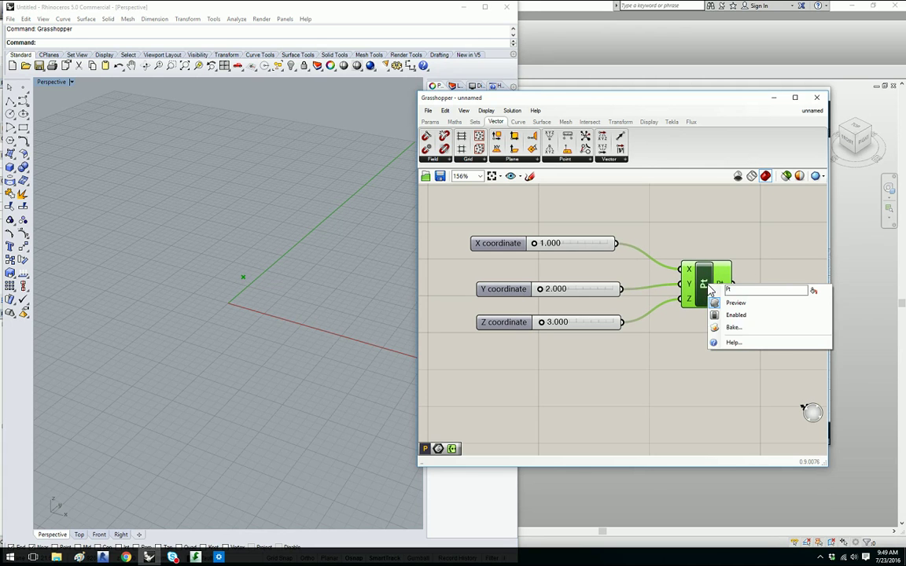
pyautogui.click(740, 329)
pyautogui.moveTo(713, 243); pyautogui.dragTo(429, 287)
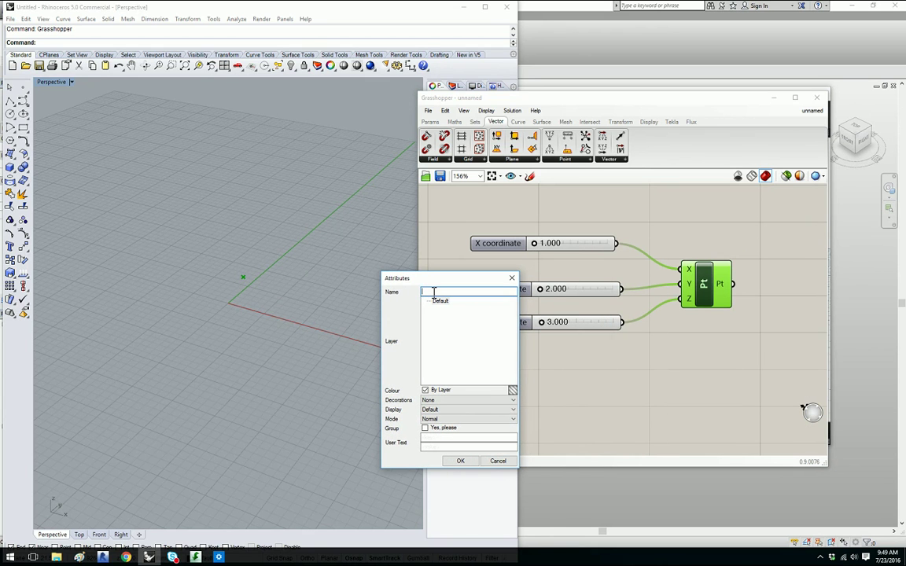
pyautogui.write('point')
pyautogui.click(460, 461)
pyautogui.click(274, 383)
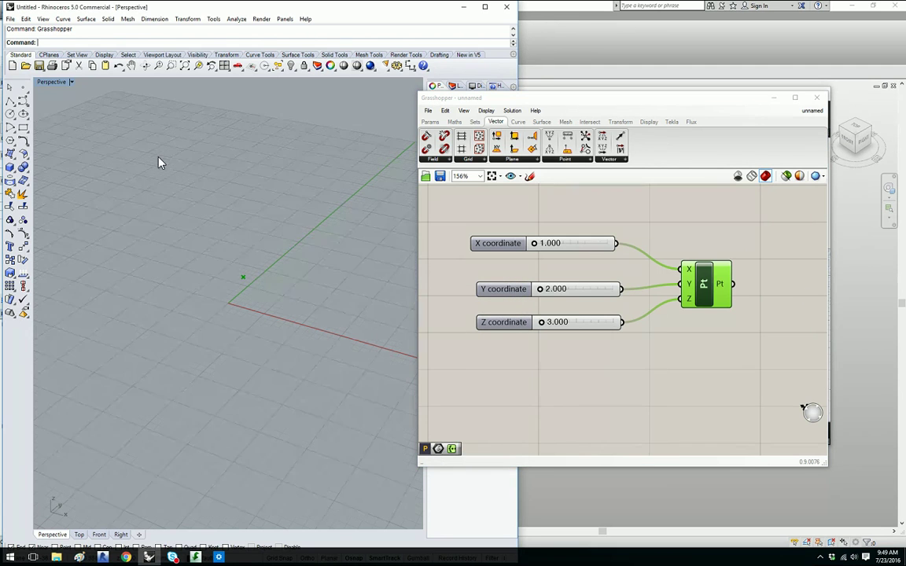
pyautogui.moveTo(154, 155); pyautogui.dragTo(370, 342)
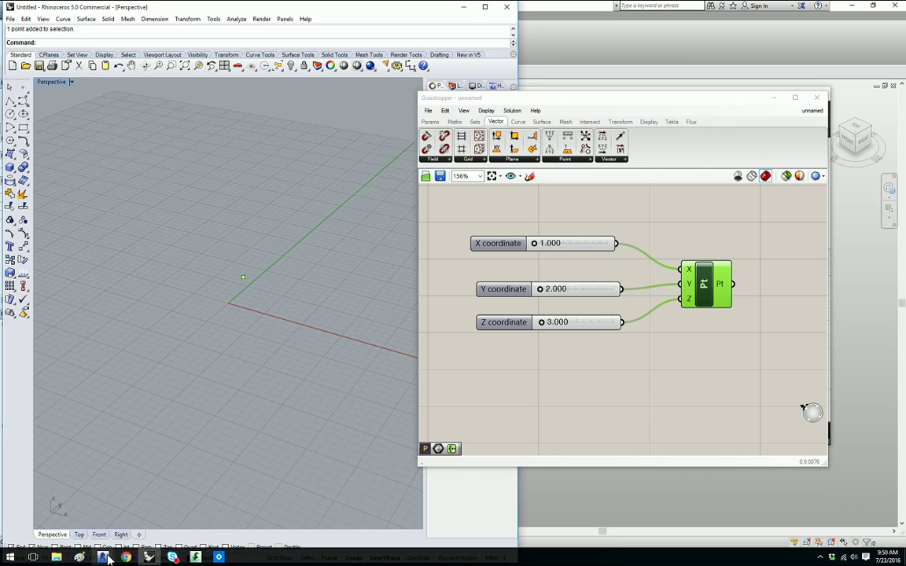
# Bring the Revit window with its Dynamo point graph back to the front.
pyautogui.moveTo(108, 558)
pyautogui.click(96, 471)
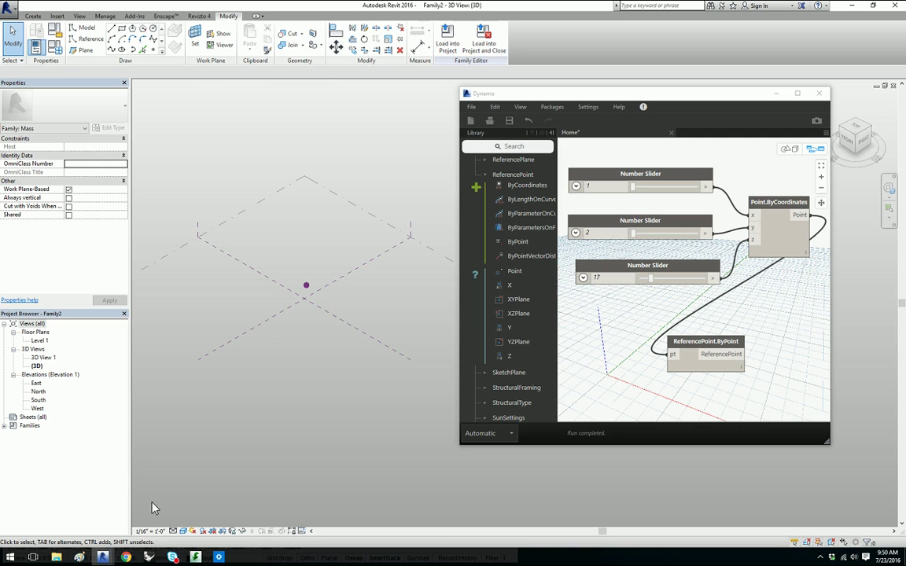